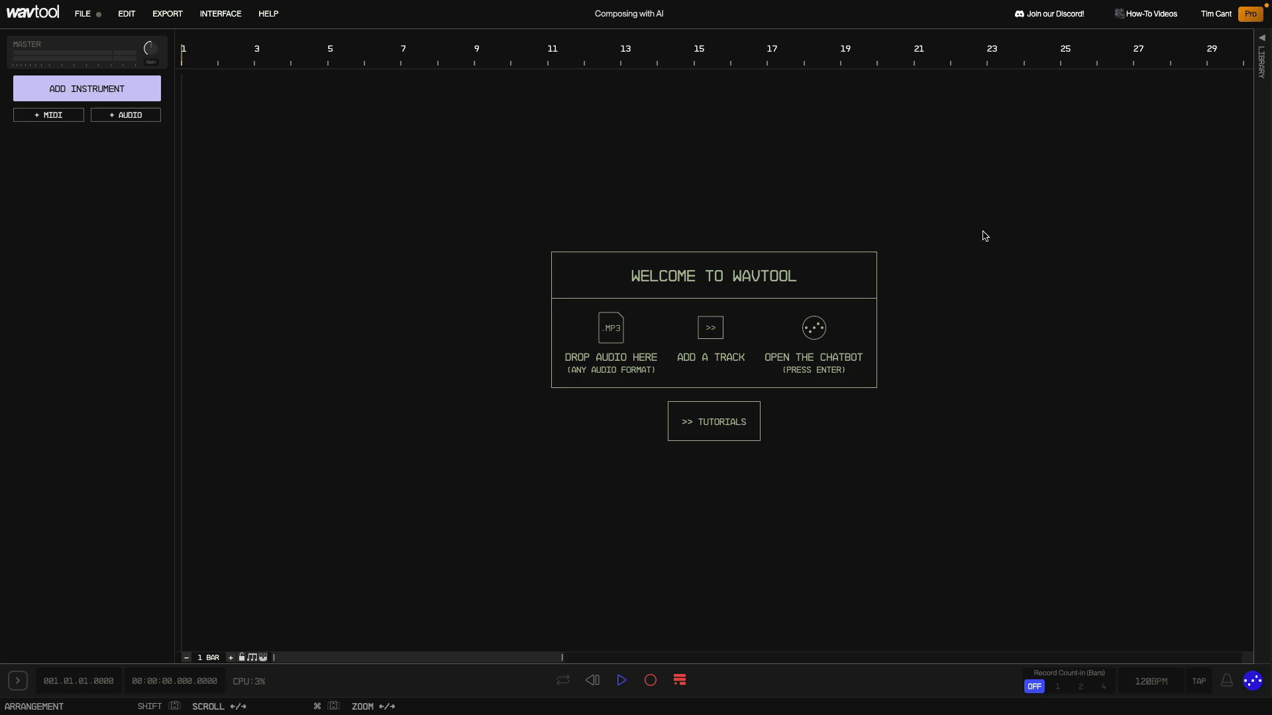
From the Library's AI & Skills, use Compose with AI to add a Piano track with an empty clip.
click(1261, 39)
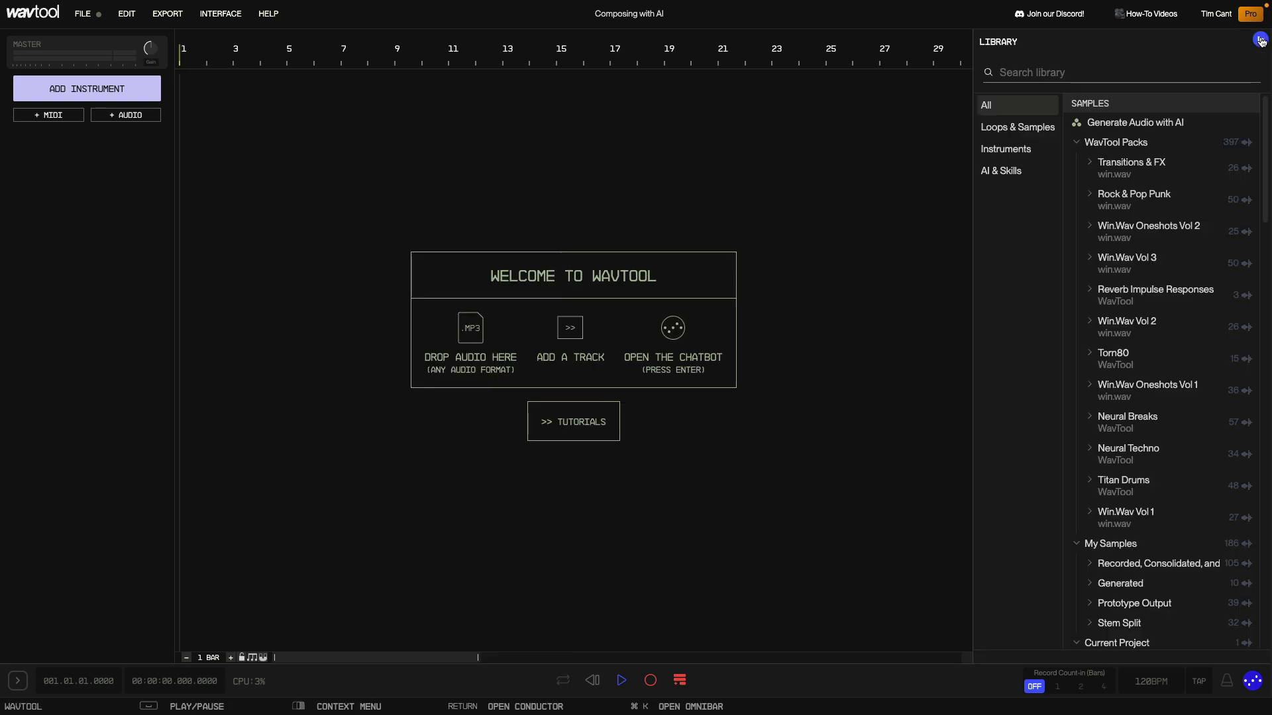
click(1046, 177)
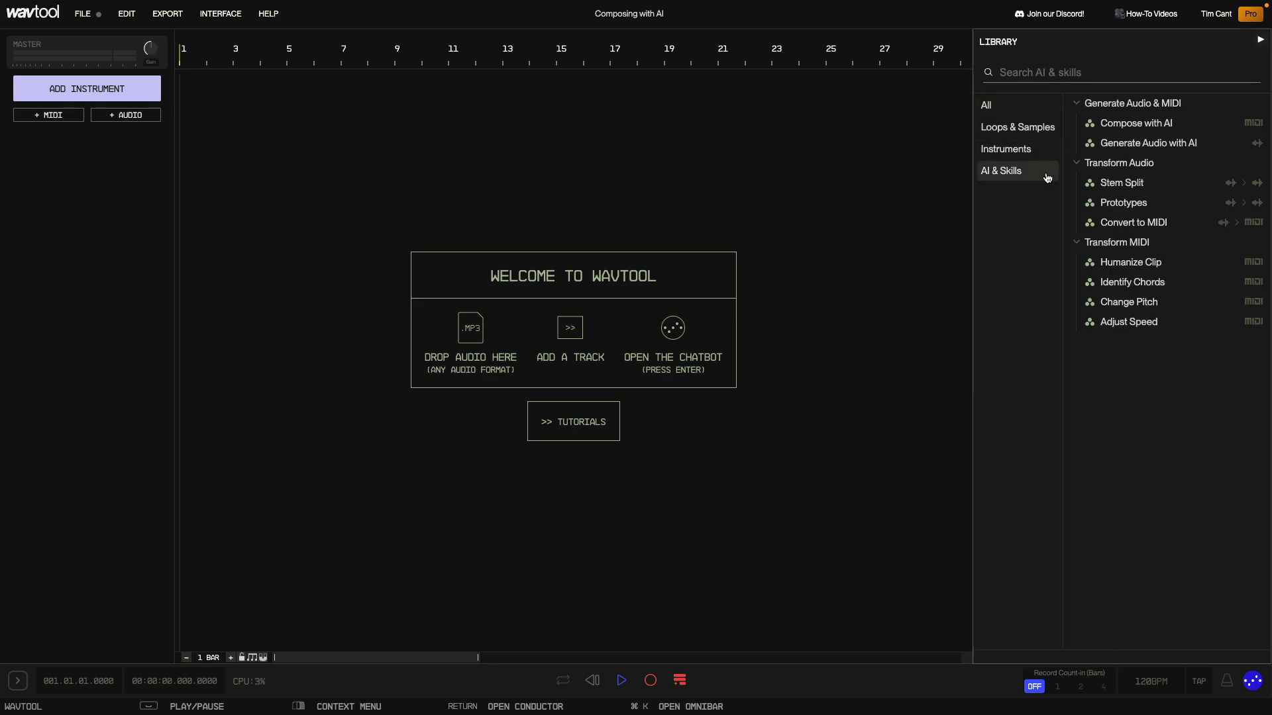
click(1186, 126)
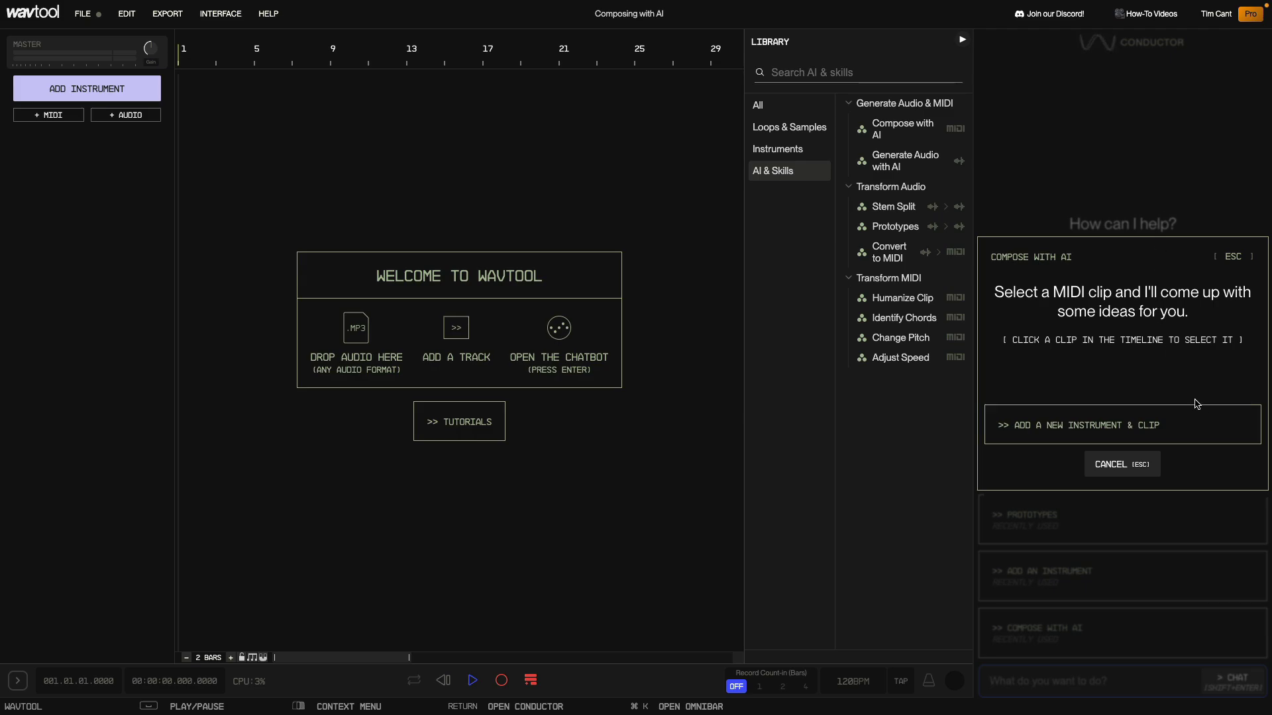
click(1204, 422)
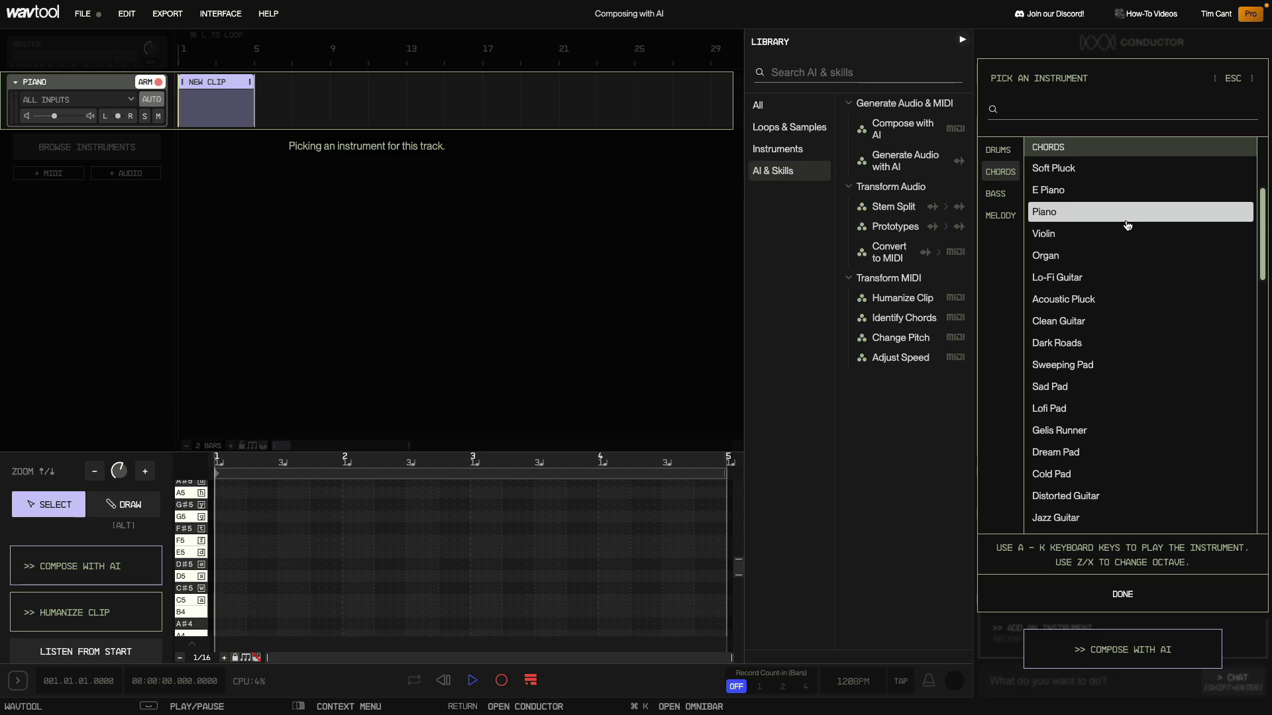
Confirm Piano and regenerate the chord suggestions using a 'classical' style prompt.
click(1130, 649)
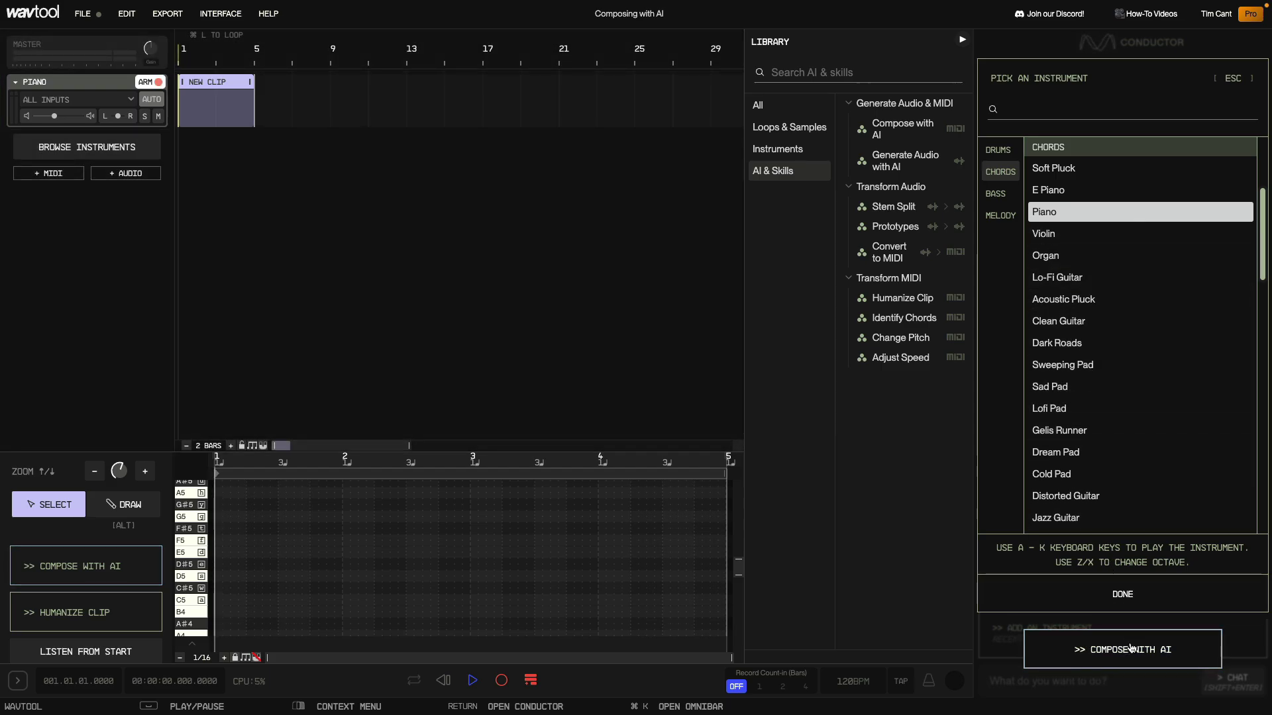
click(1131, 649)
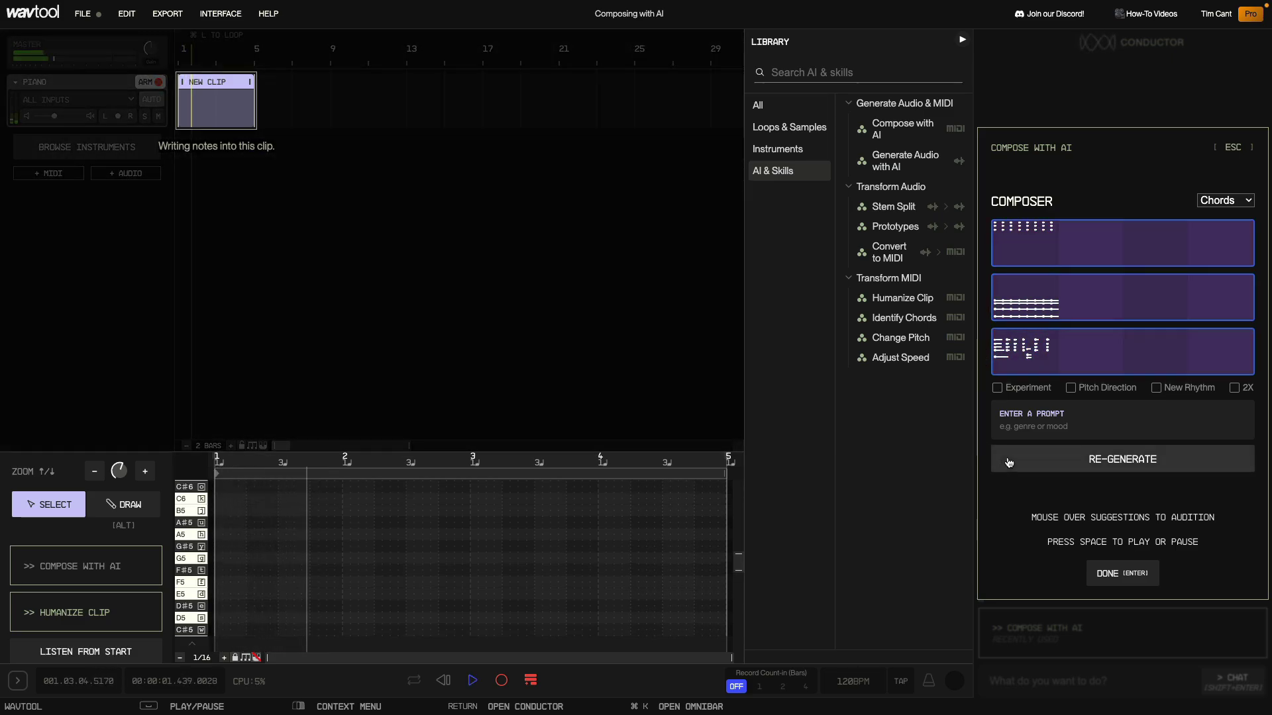
click(1009, 461)
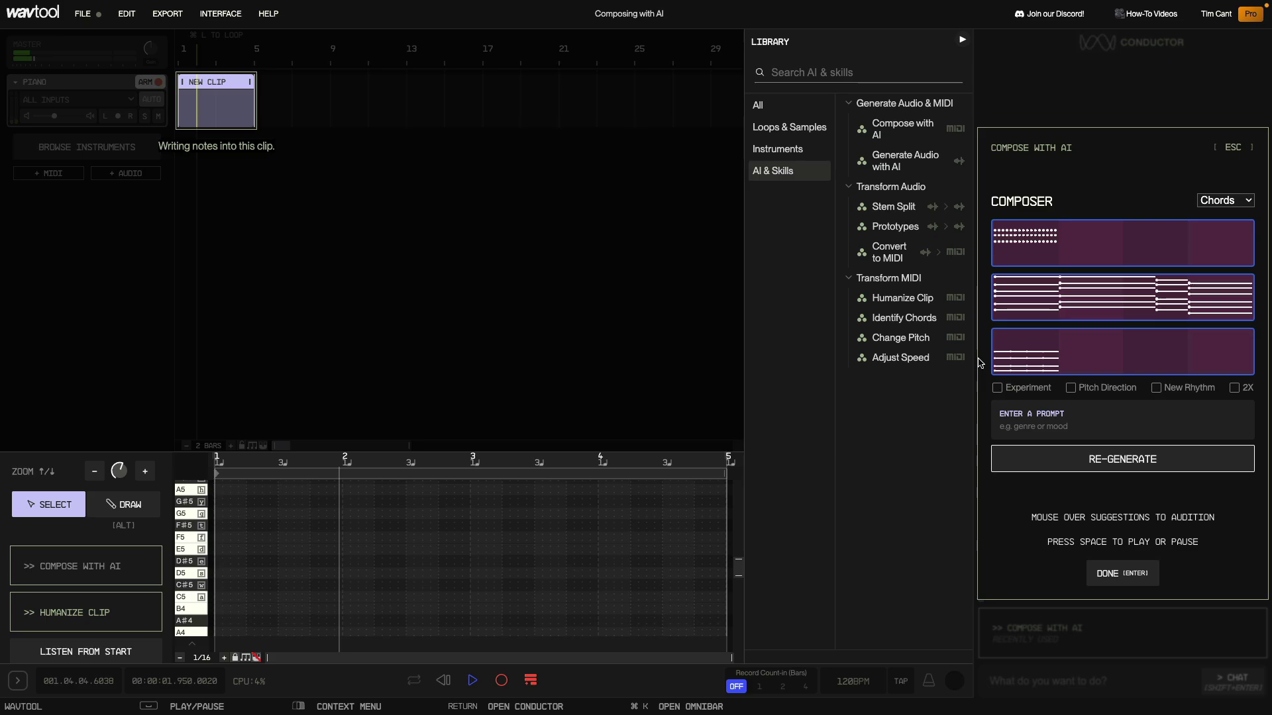
click(1026, 427)
text(c)
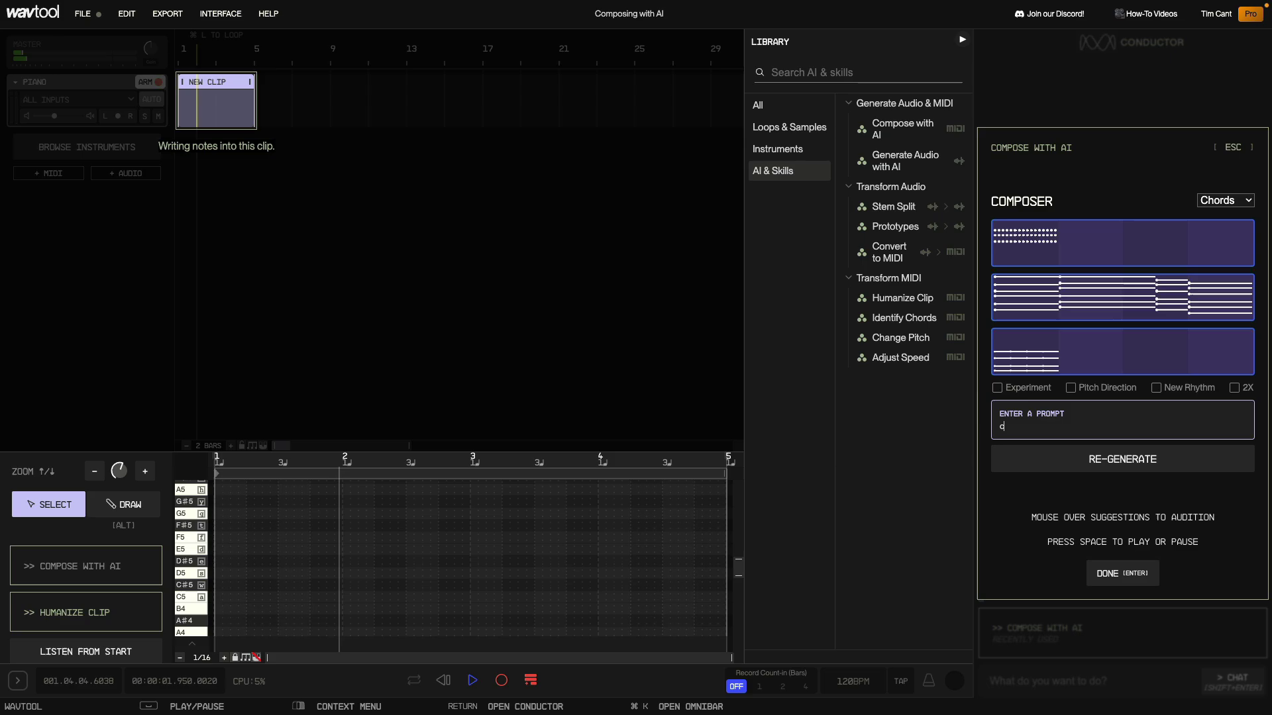
text(lassical)
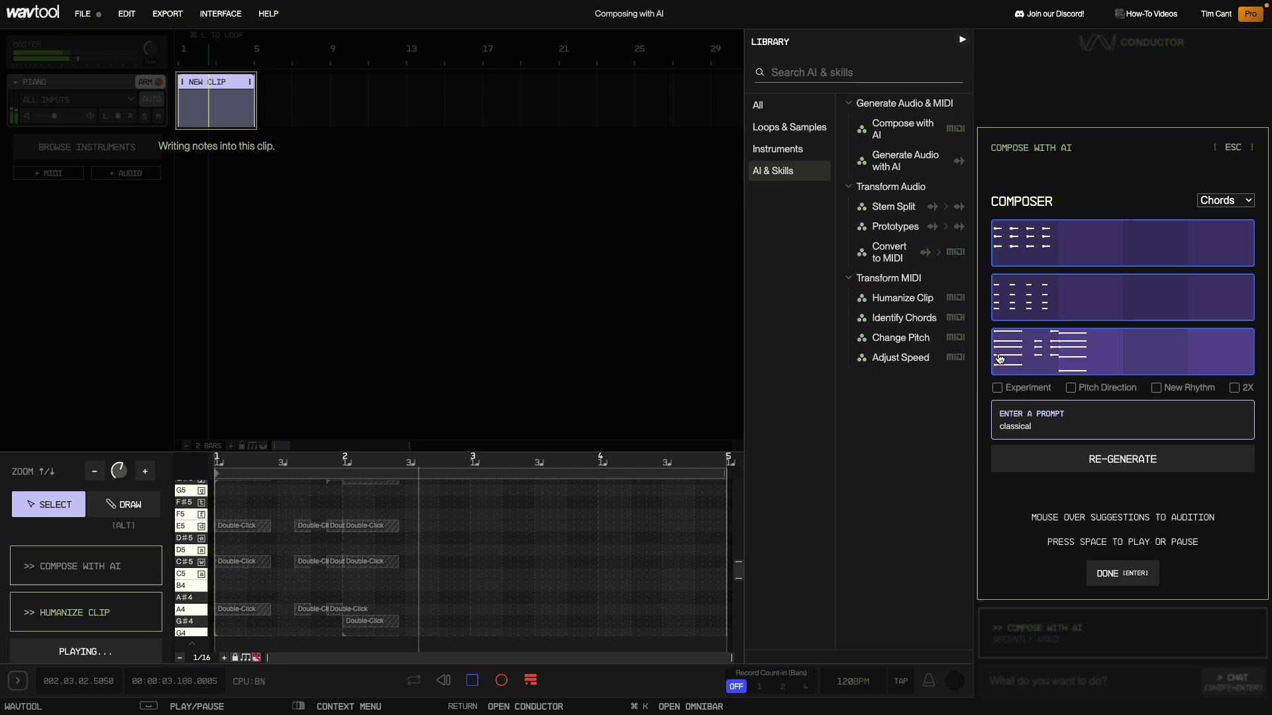
Add the third, then the first chord suggestion to fill two bars, and close the composer.
click(999, 358)
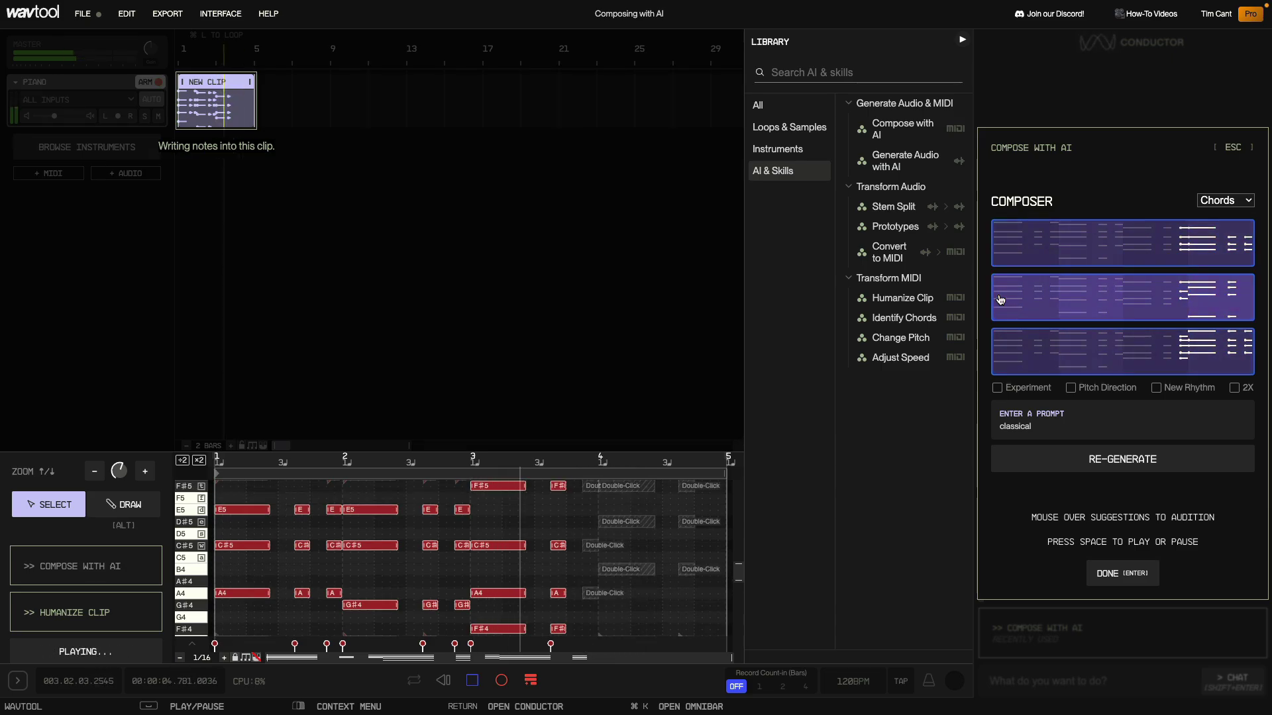
click(1017, 459)
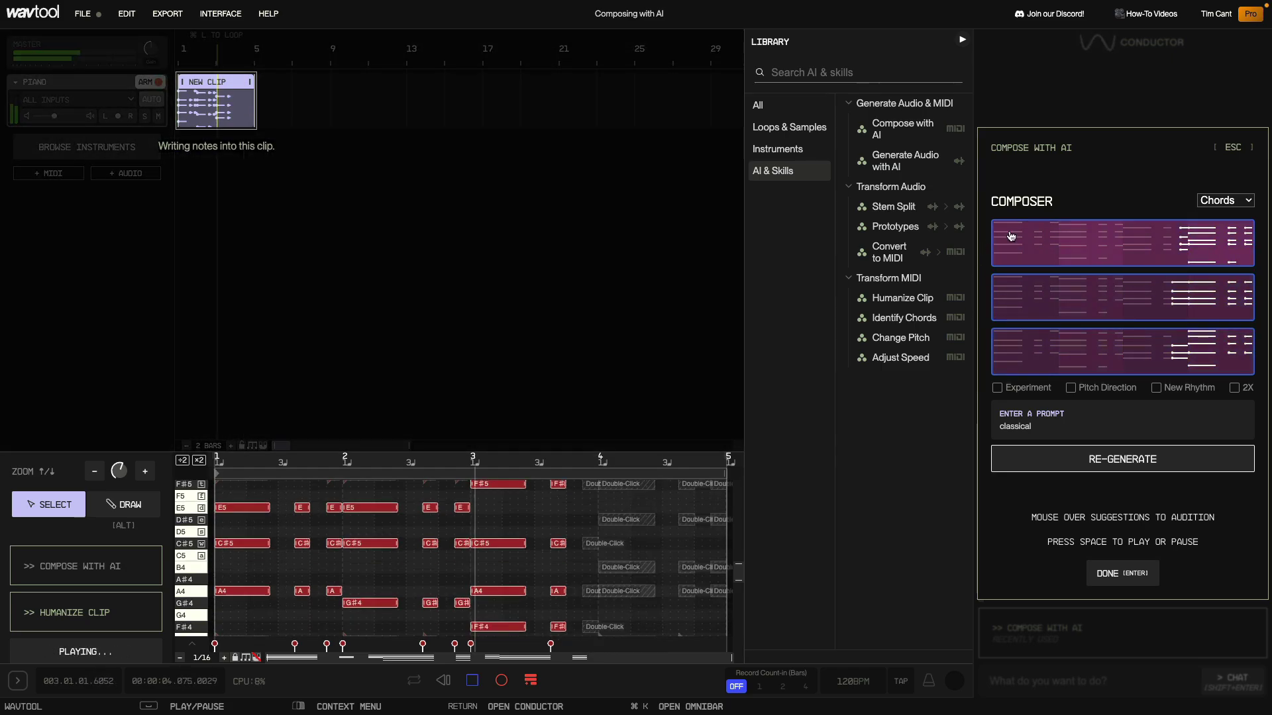
click(1010, 235)
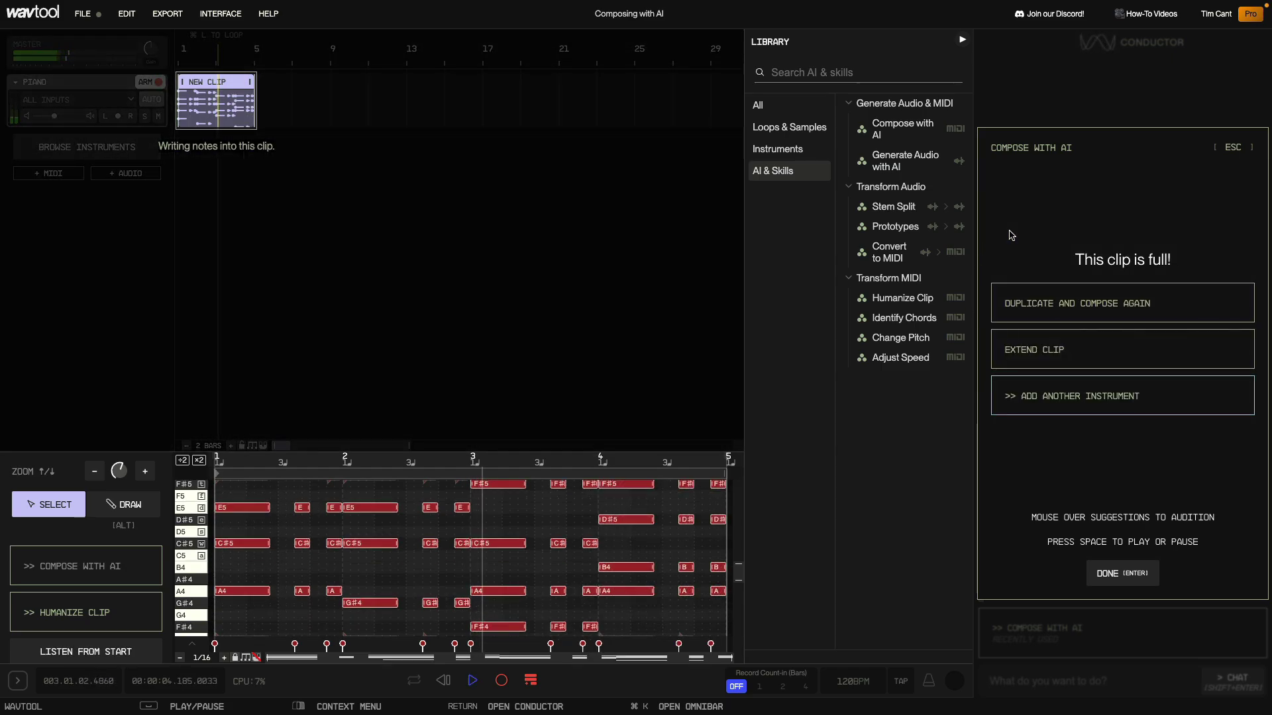
click(1108, 573)
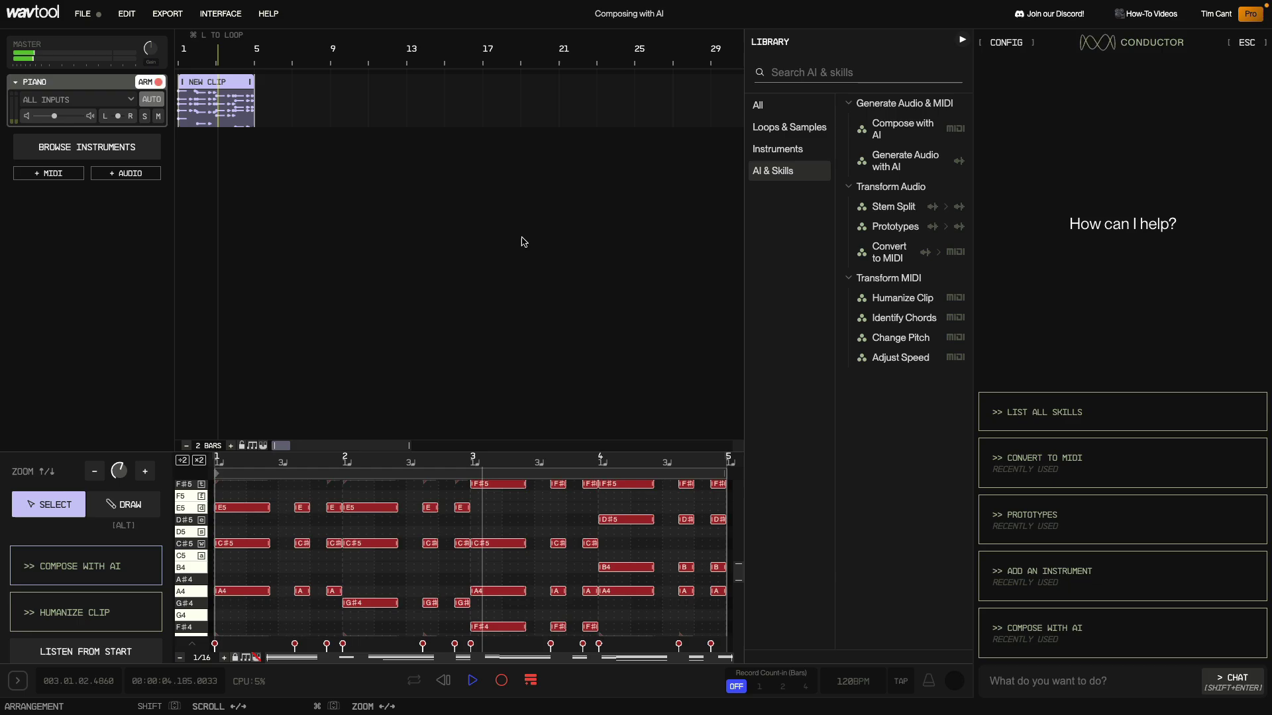
Play the song, then add a Bass Guitar instrument track through AI composition.
key(space)
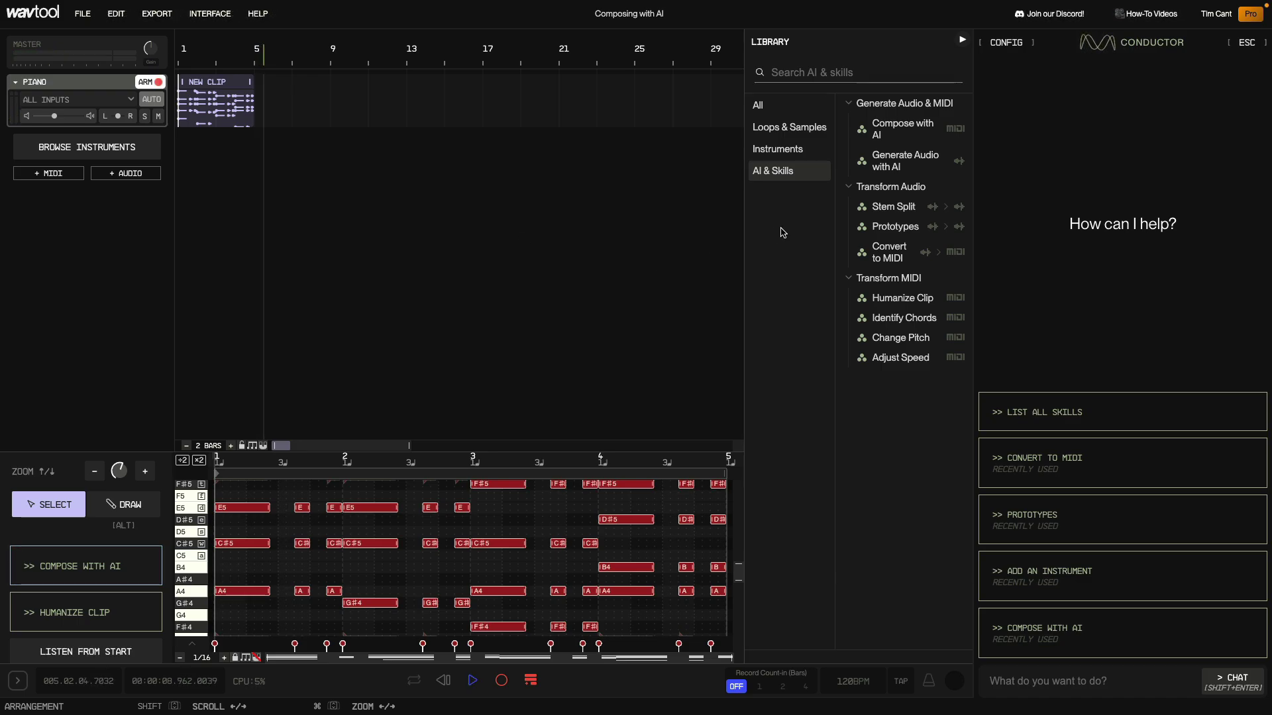
click(889, 130)
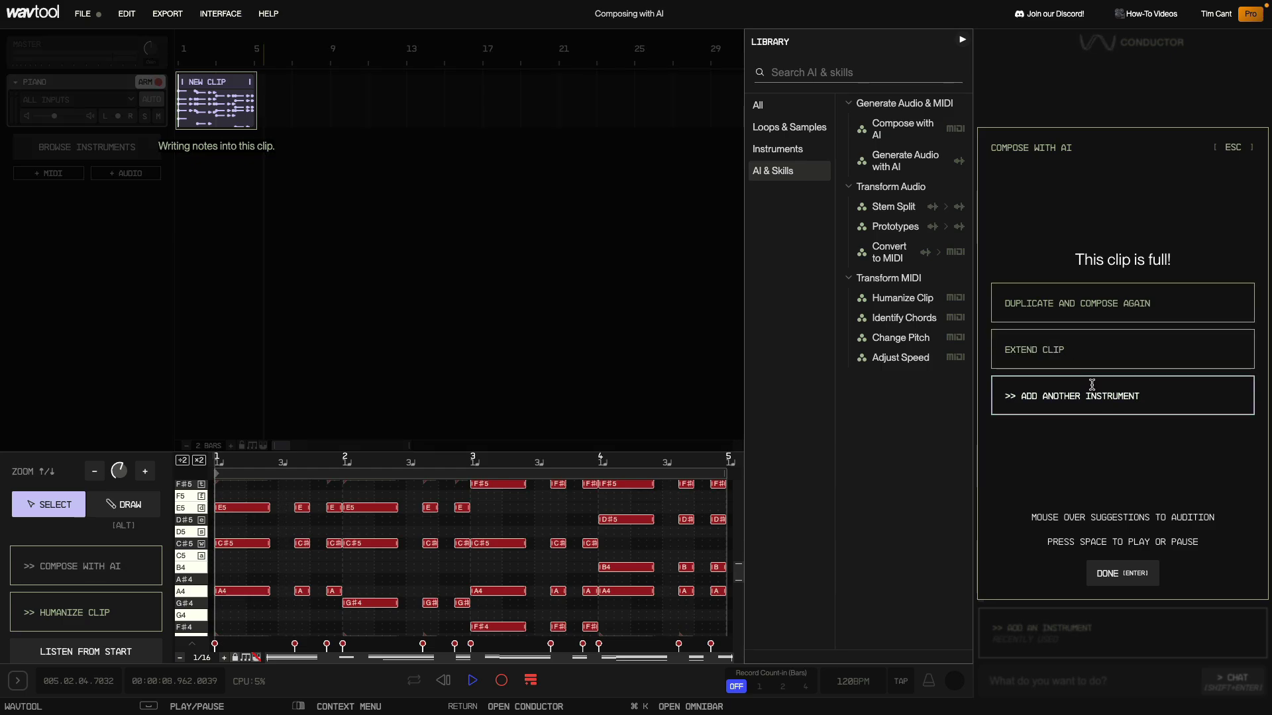
click(1092, 388)
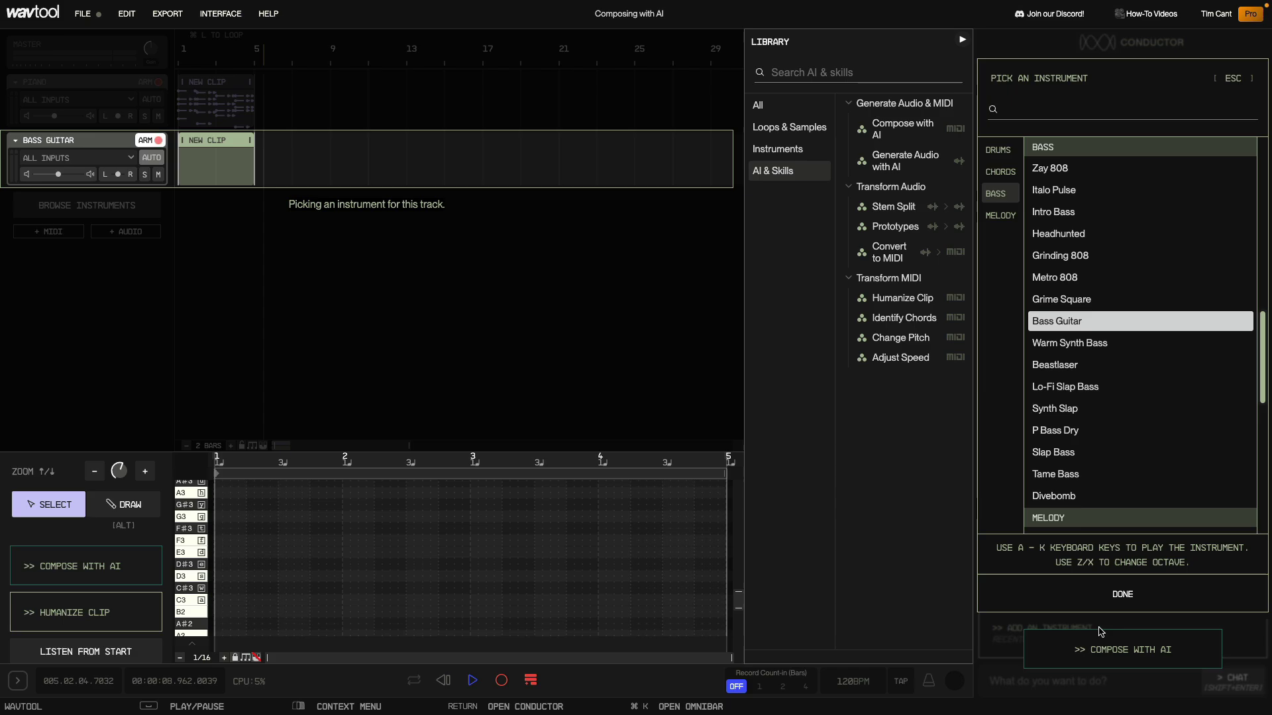
click(1099, 651)
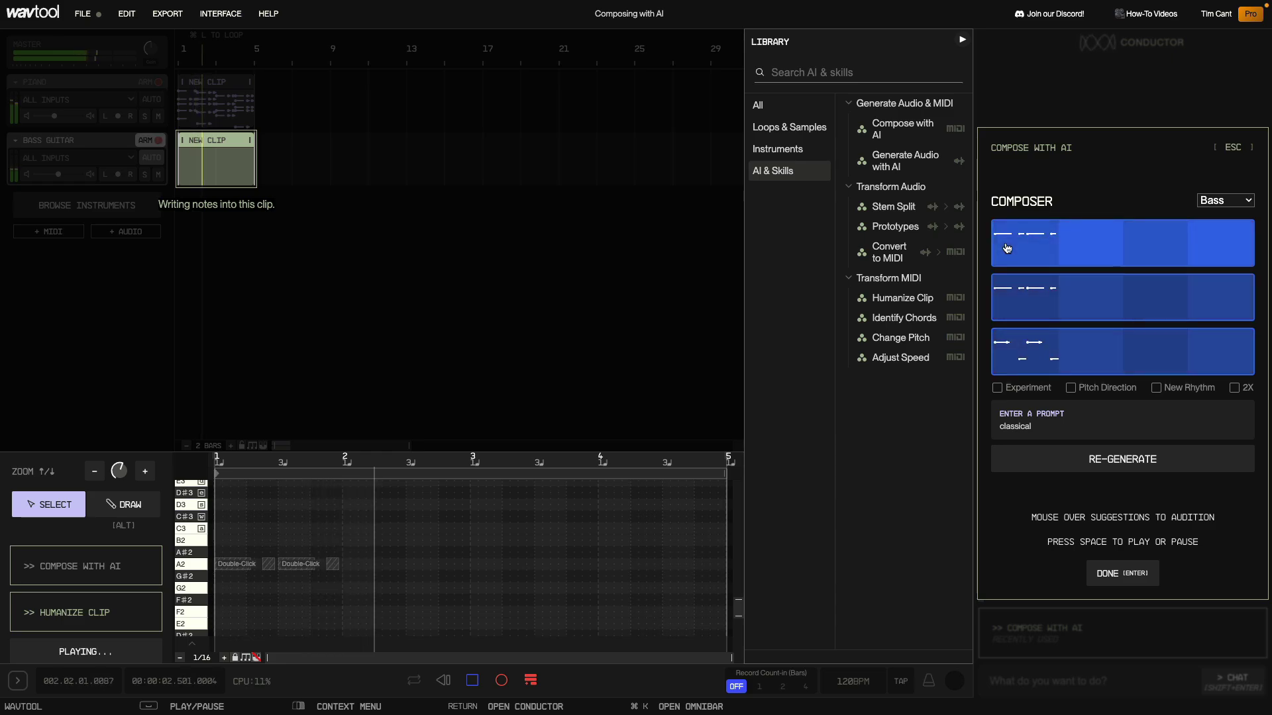
Fill the Bass Guitar clip with the third and first bass suggestions, then add a Chill Drums track.
click(1010, 362)
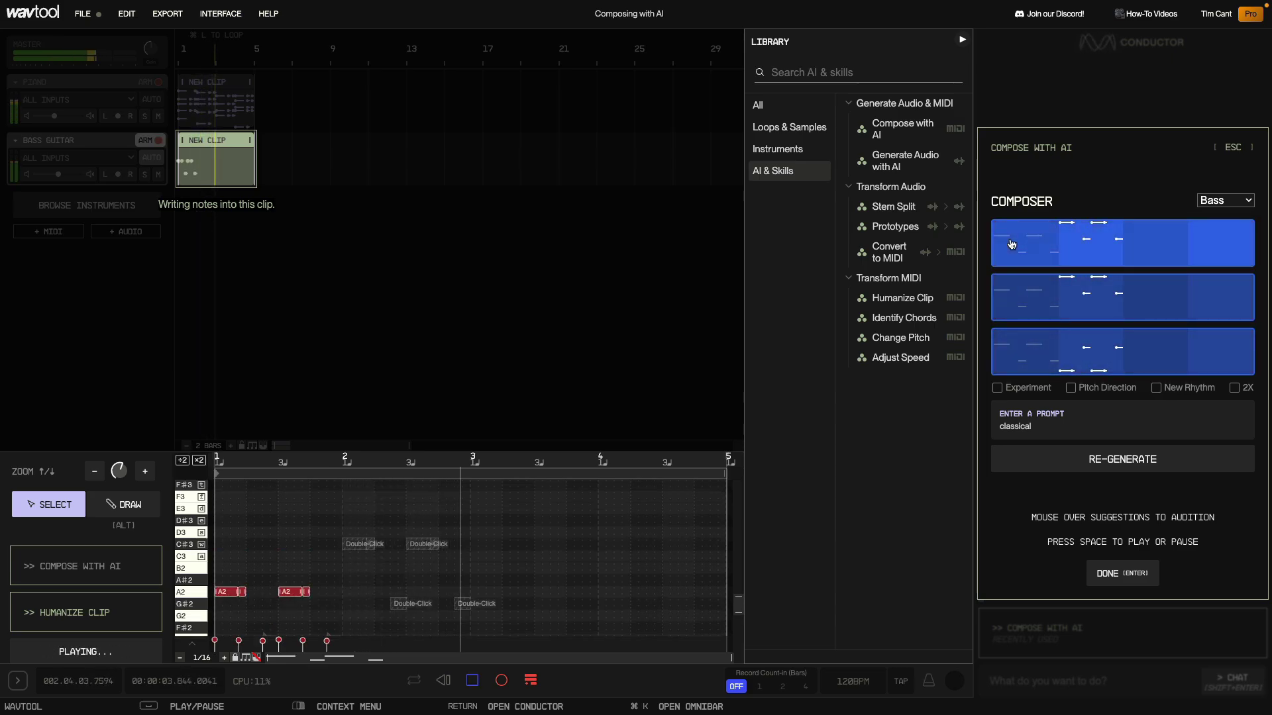
click(1009, 243)
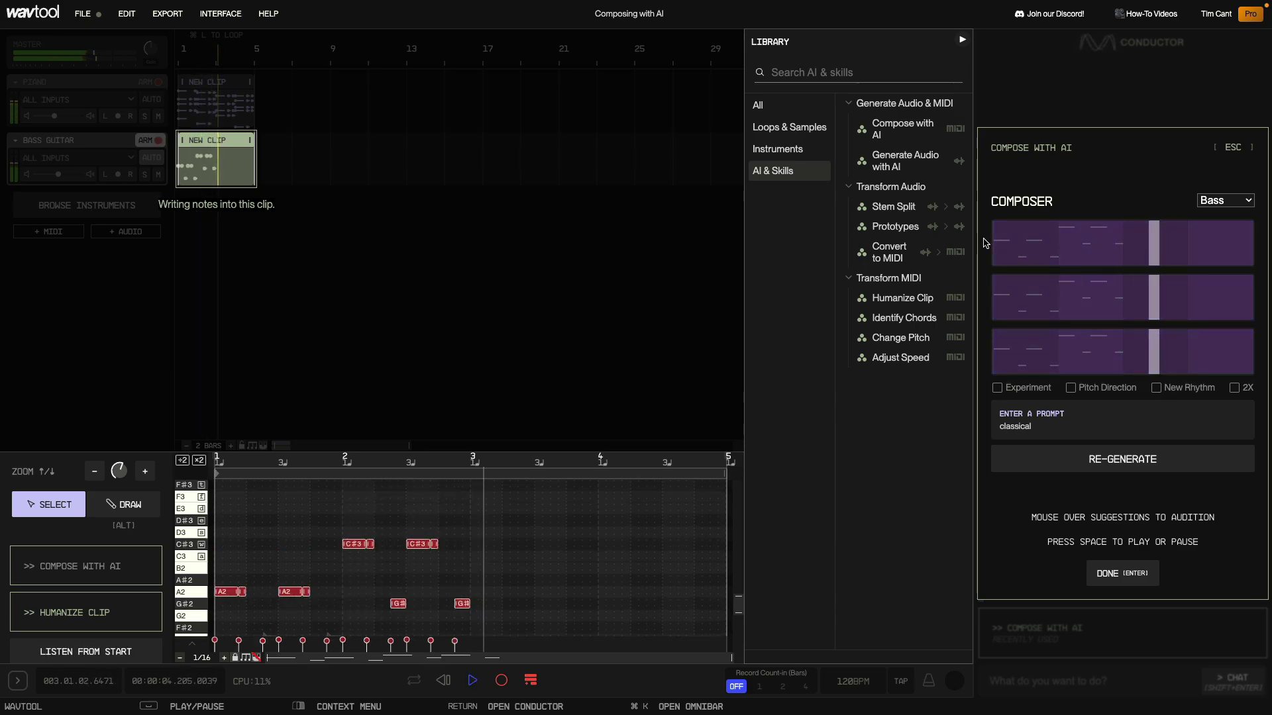
click(1026, 247)
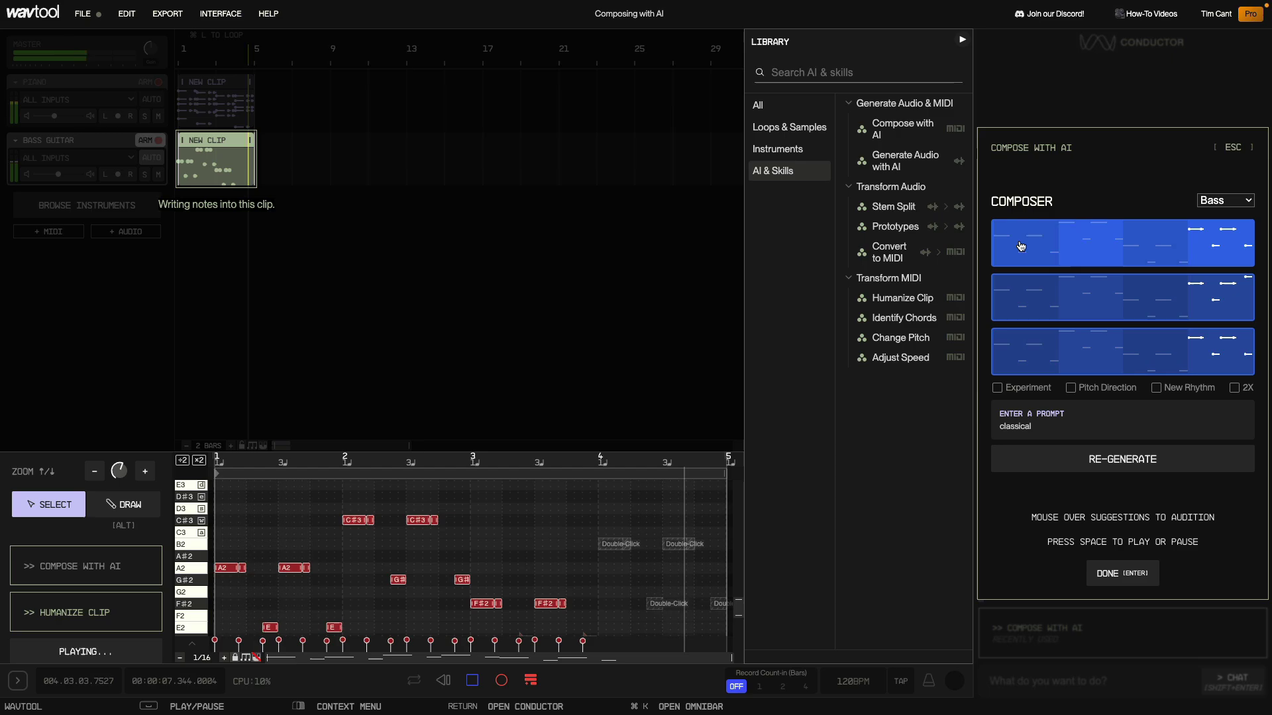
click(1001, 247)
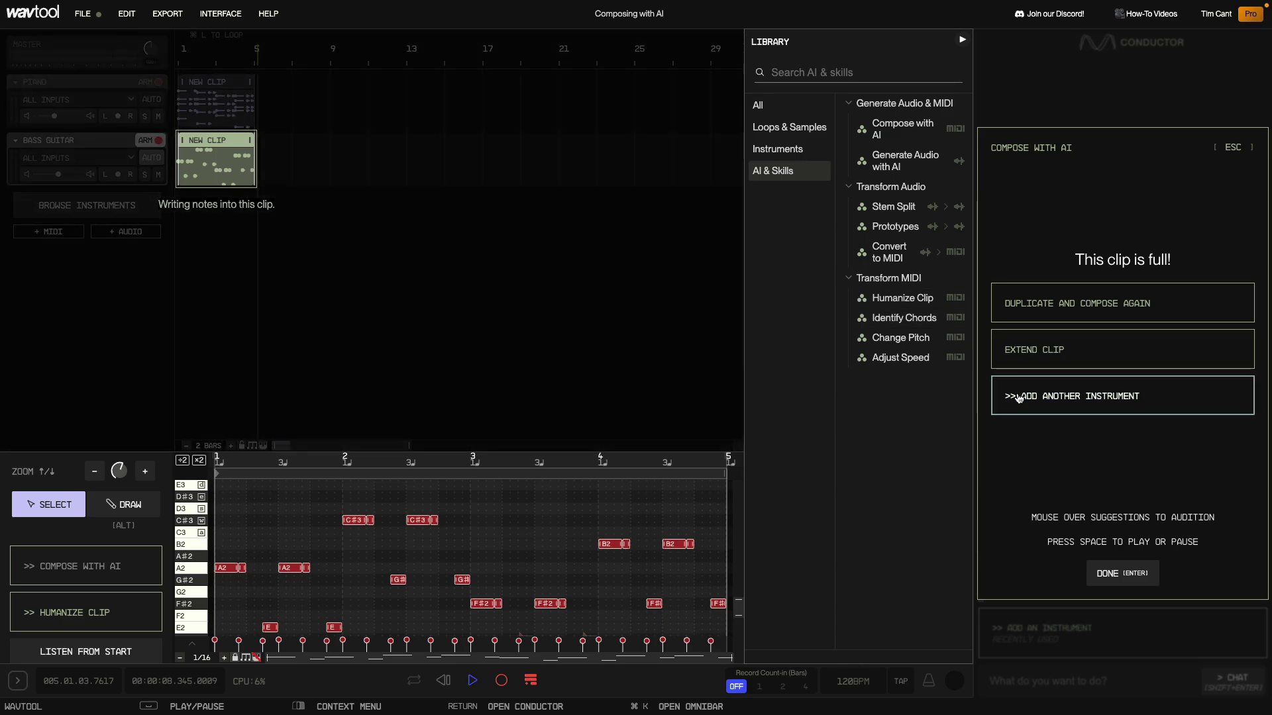
click(1010, 396)
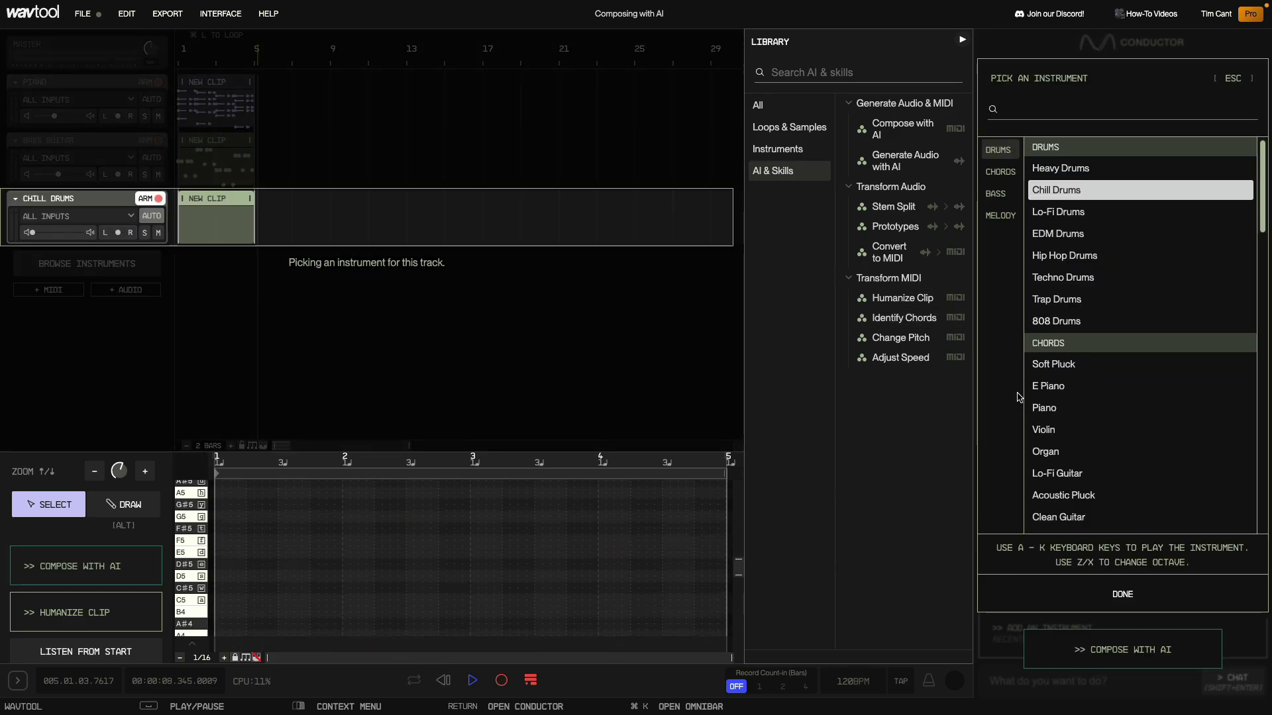
Make the new track a Clean Synth Lead from the Melody instruments.
click(999, 216)
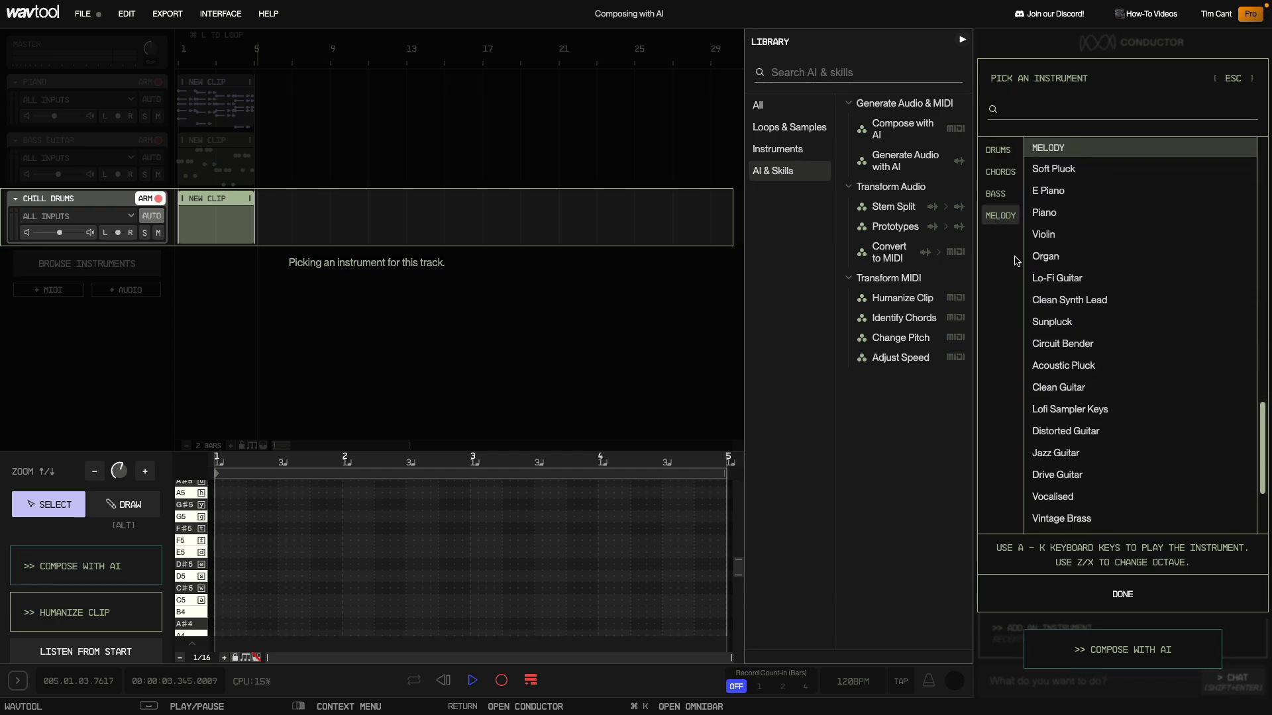
click(1116, 305)
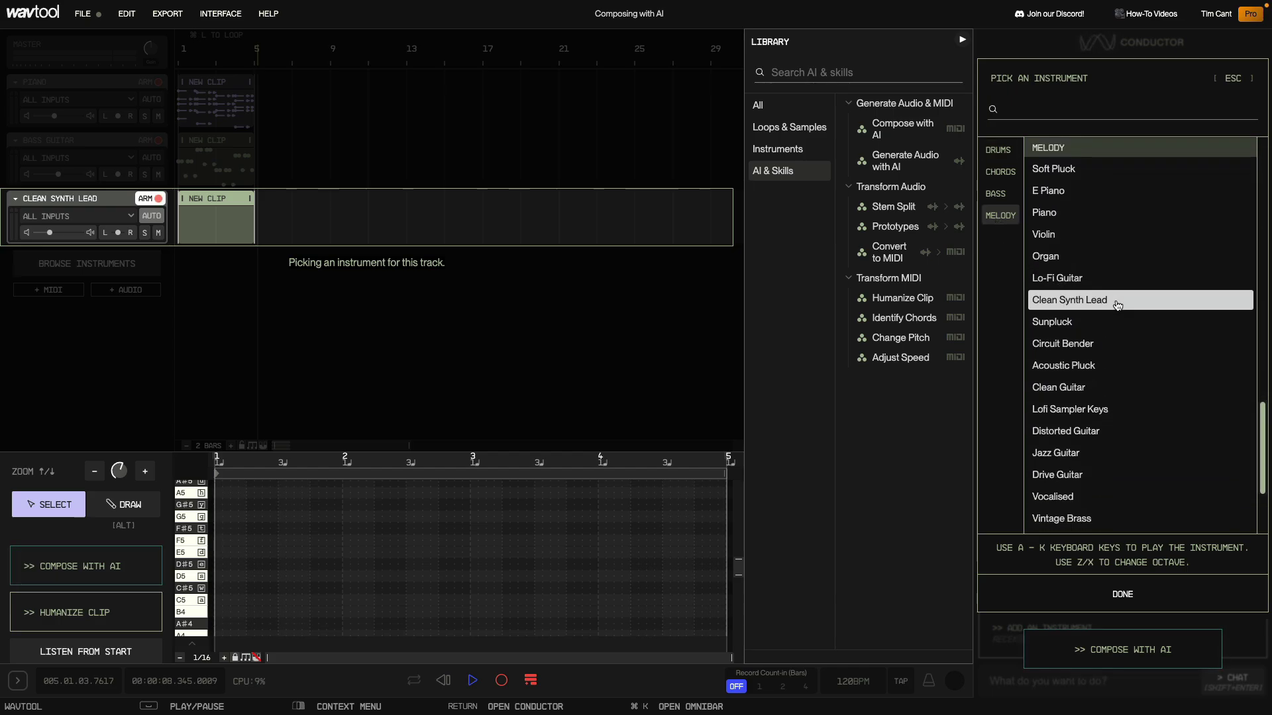
click(1122, 594)
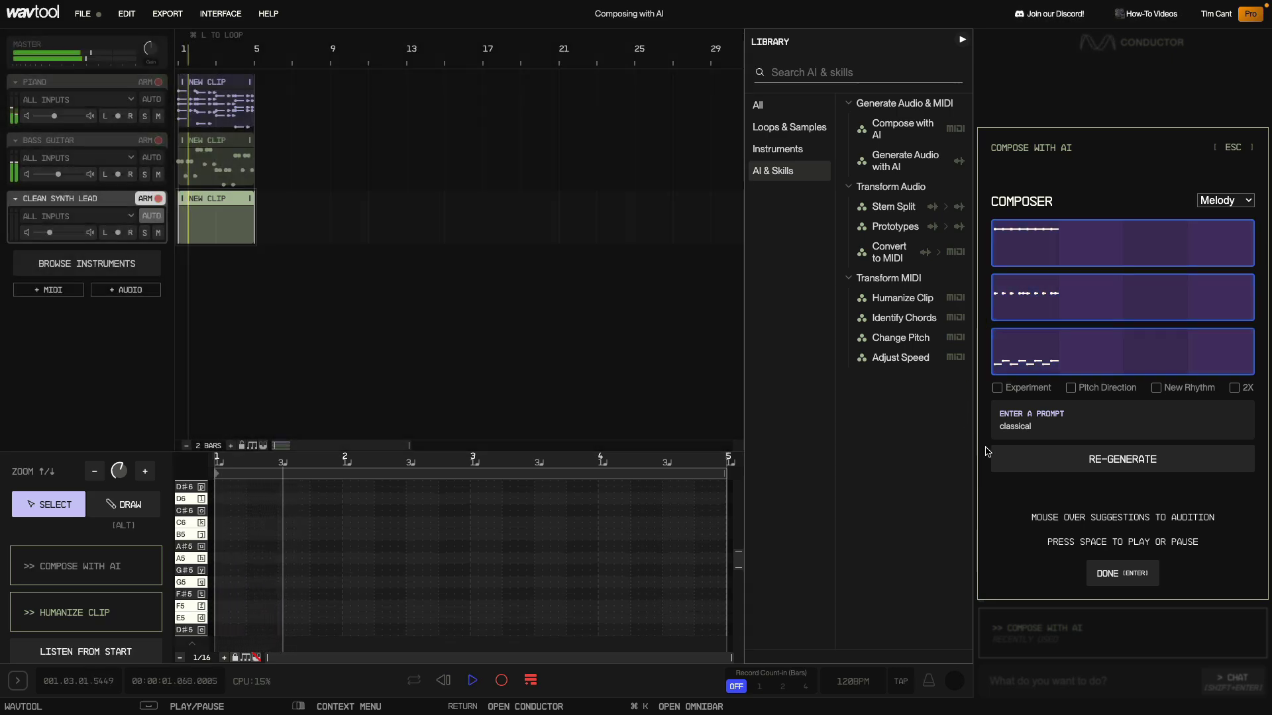
Regenerate melody ideas and add classical phrases until the lead clip is full, then close the composer.
click(1016, 459)
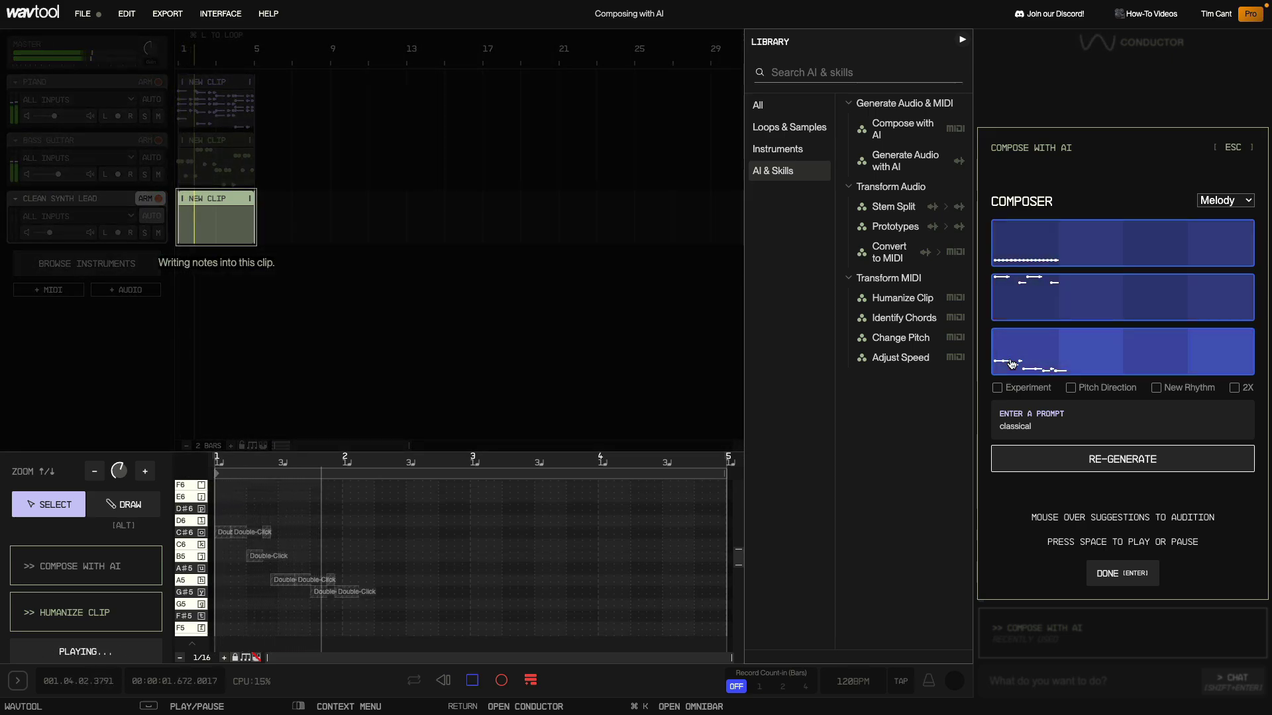
click(1015, 467)
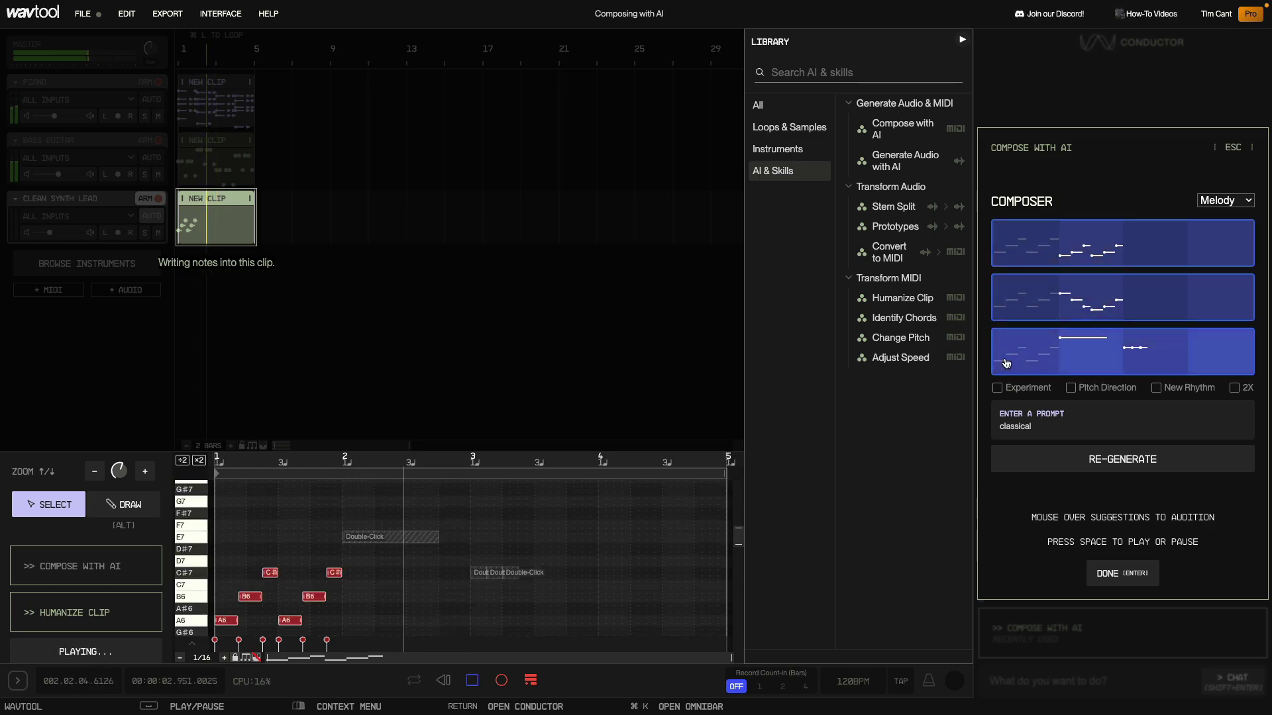
click(1123, 459)
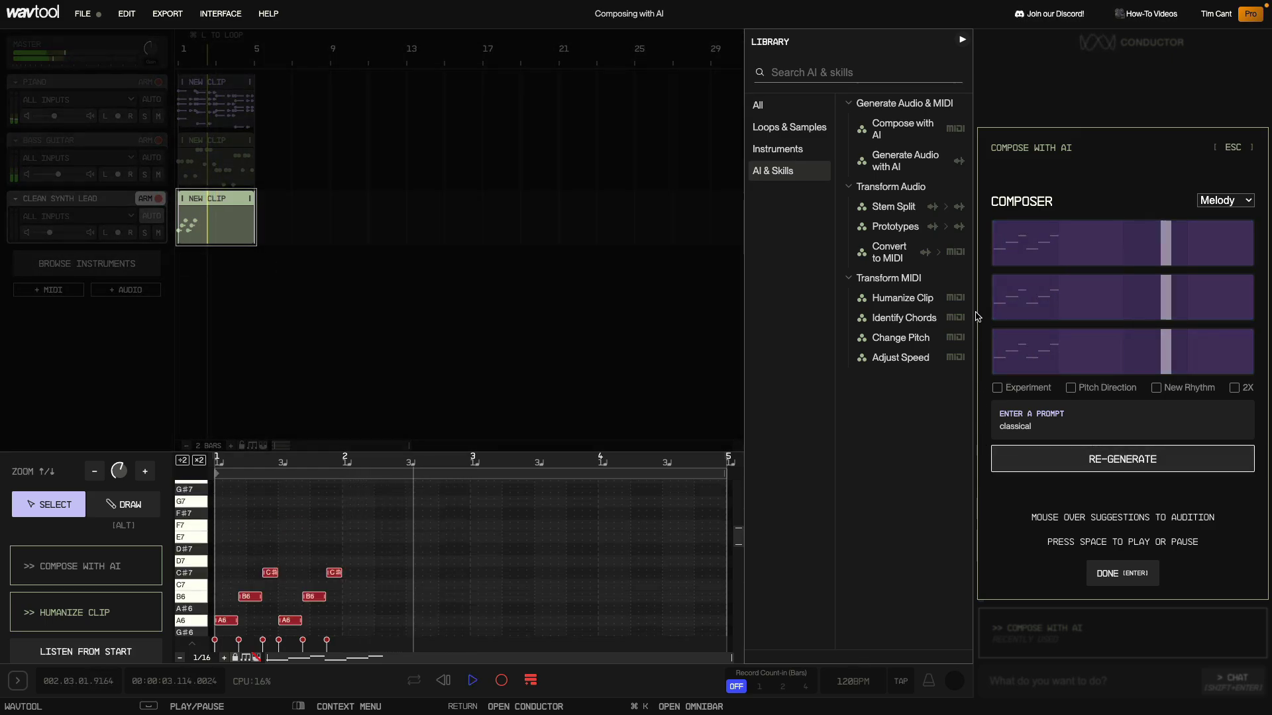
click(1000, 239)
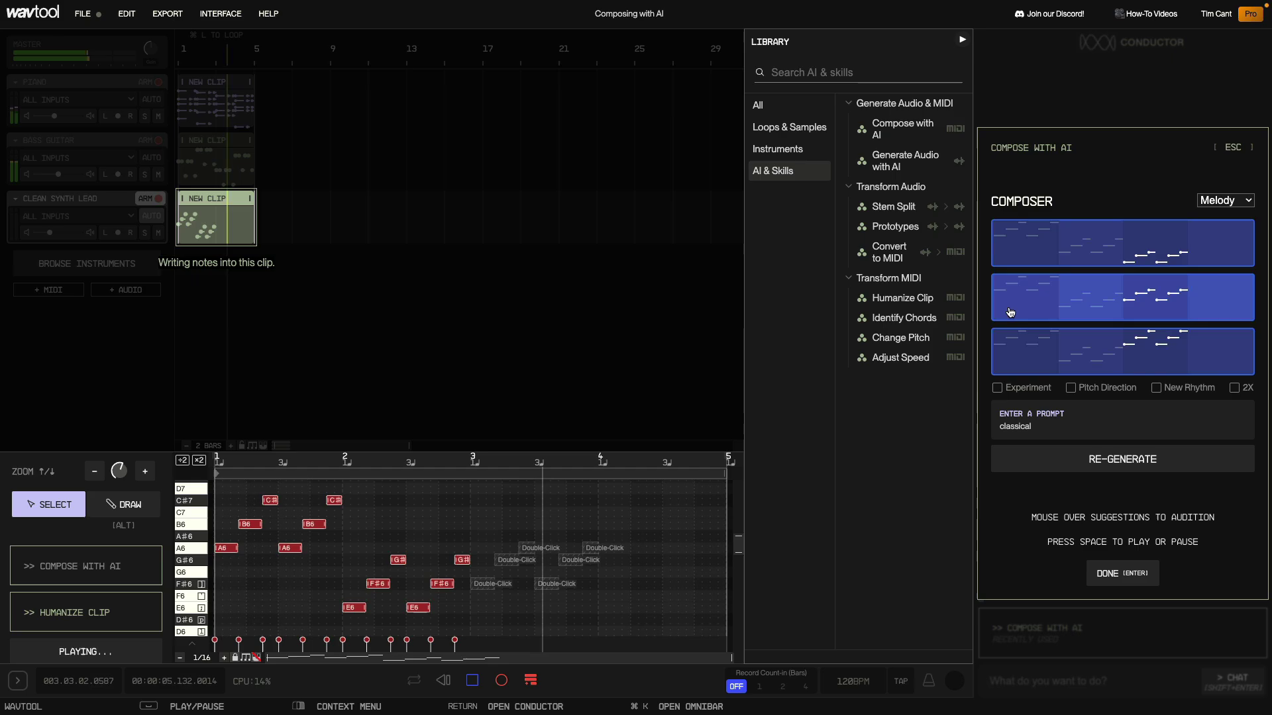
click(1008, 361)
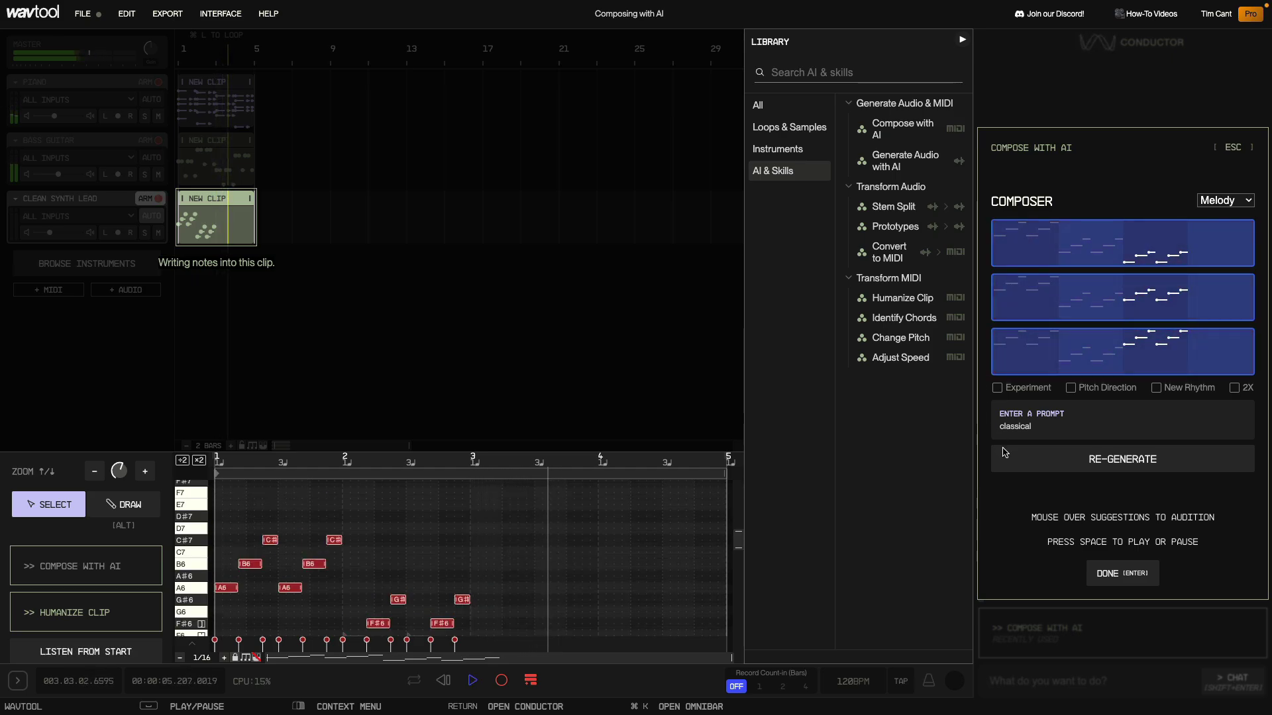
click(1010, 240)
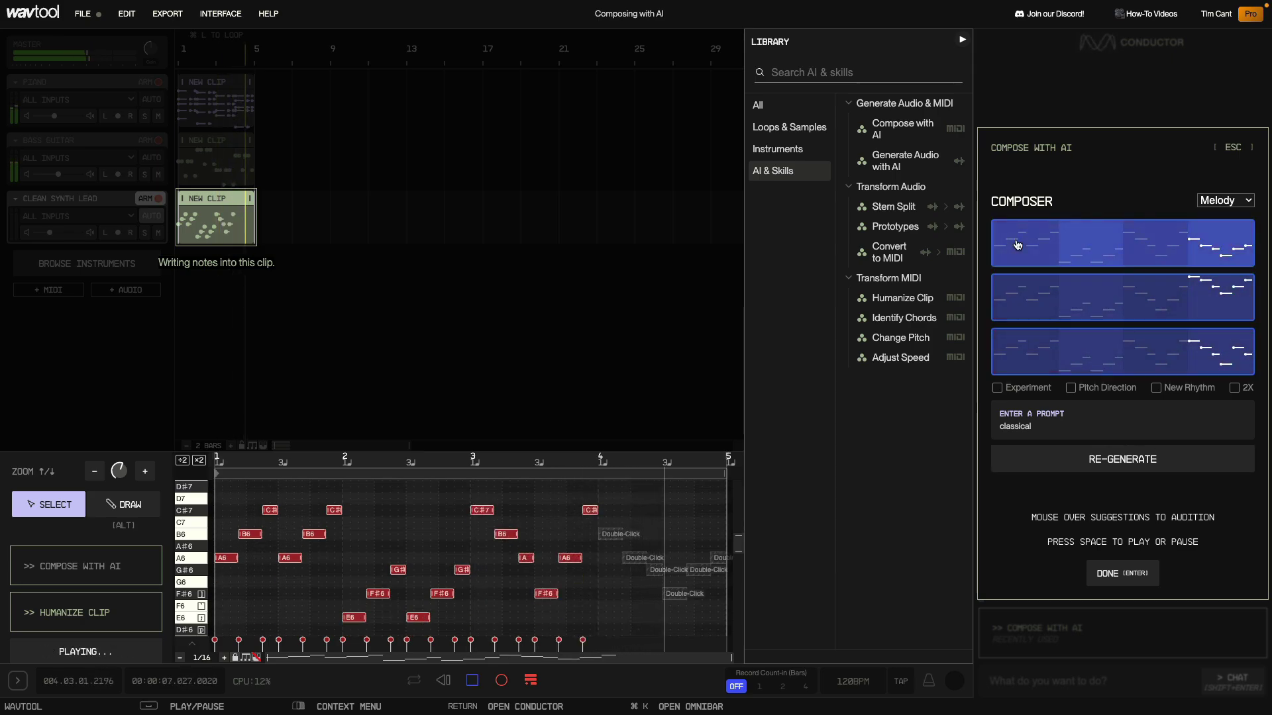
click(1015, 243)
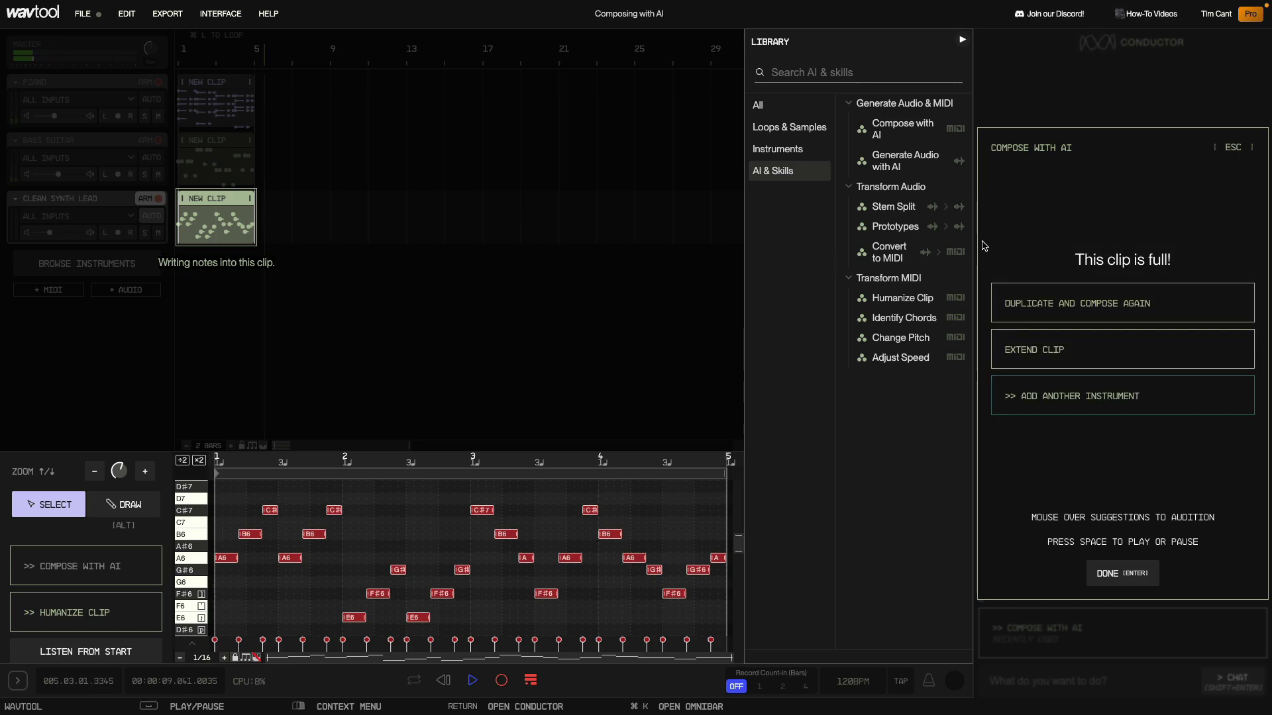
click(1092, 575)
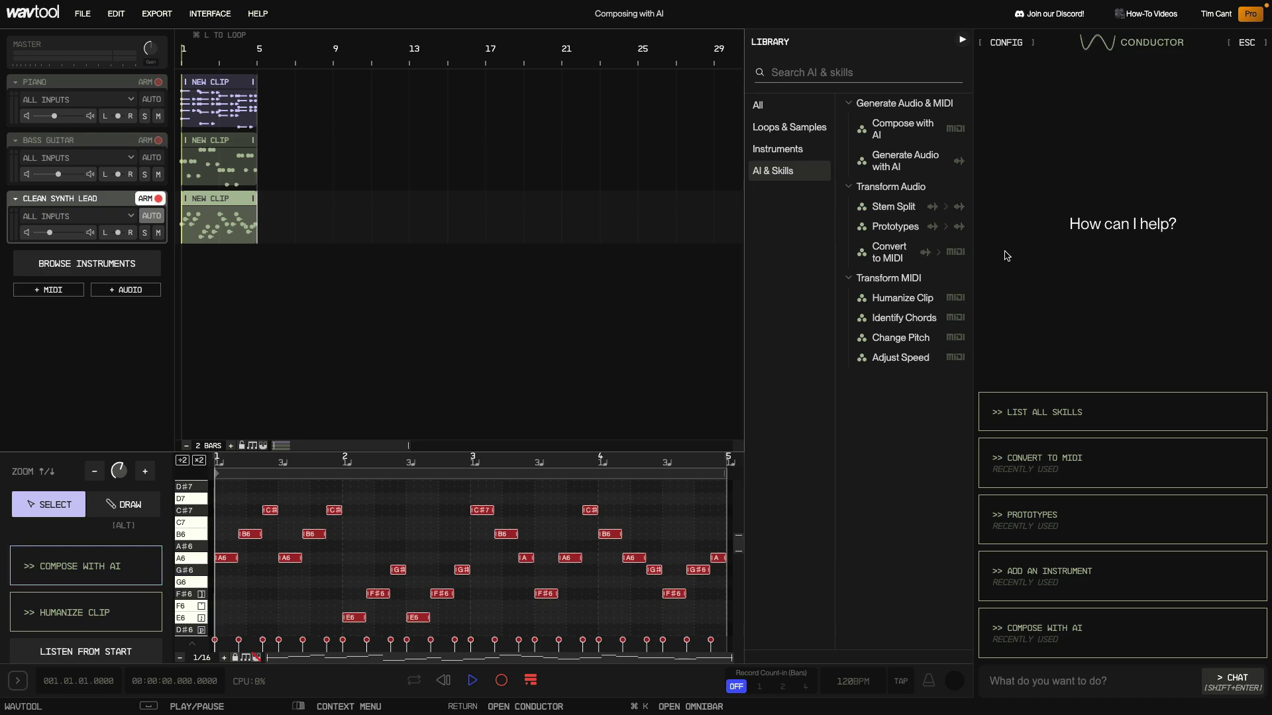
Export the Piano clip as a MIDI file and save it into the MIDI folder.
right_click(229, 88)
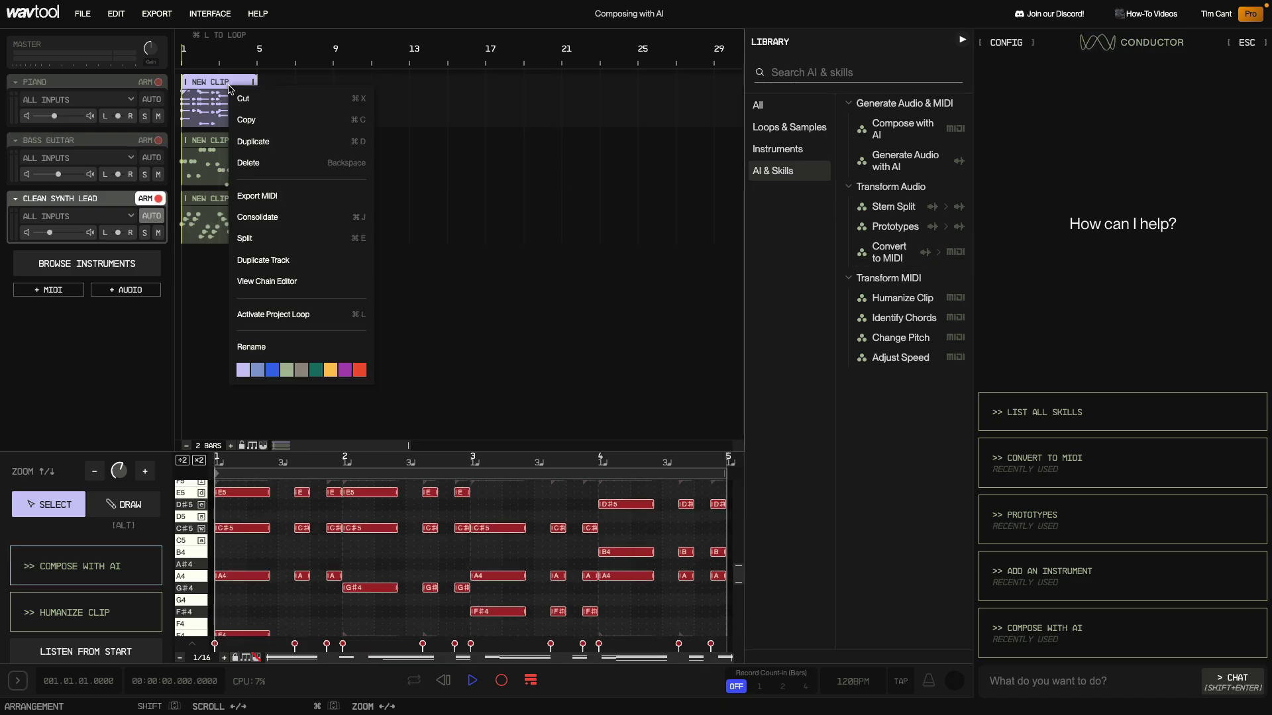
click(311, 197)
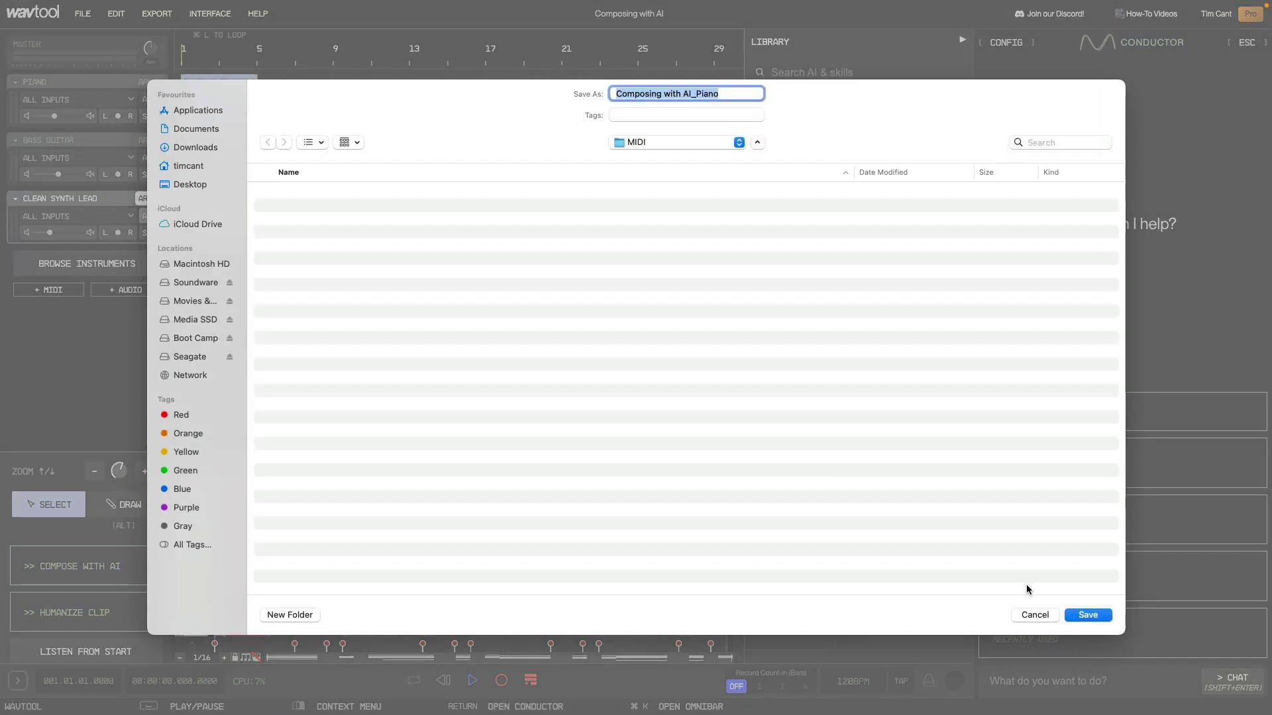
click(1081, 615)
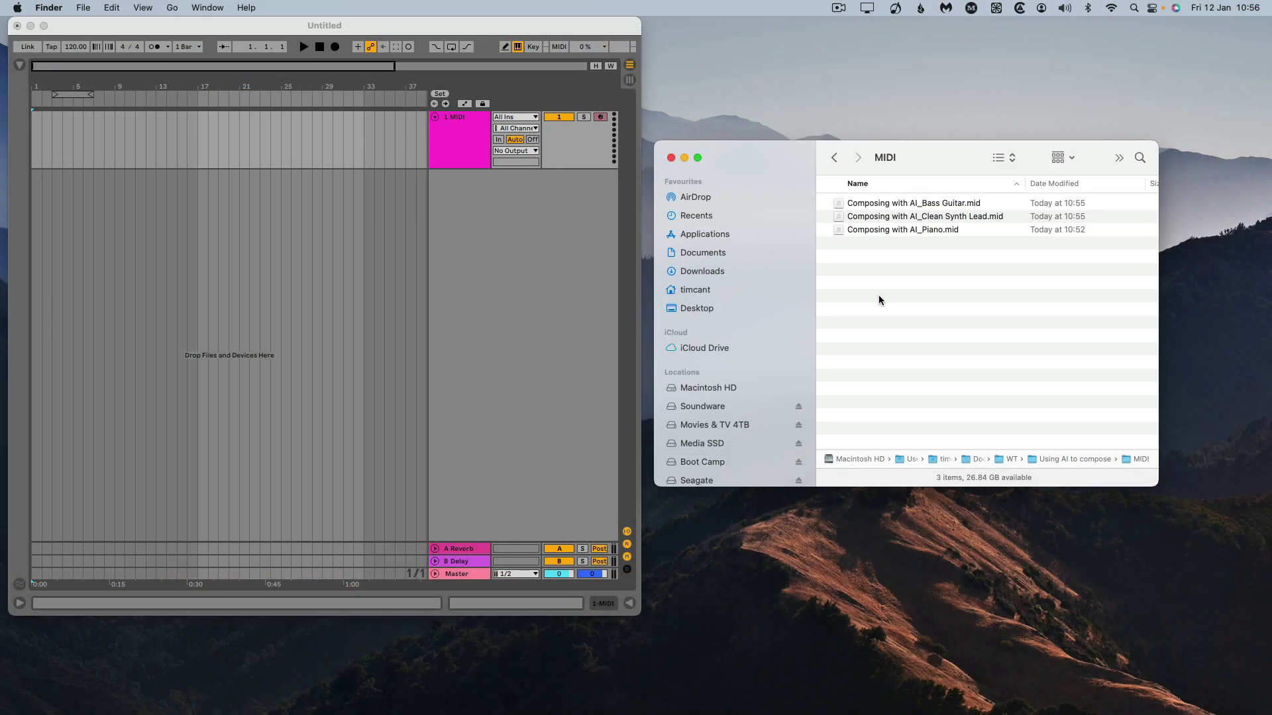
Drag the three exported .mid files from Finder into Ableton Live's arrangement.
drag(877, 204, 35, 129)
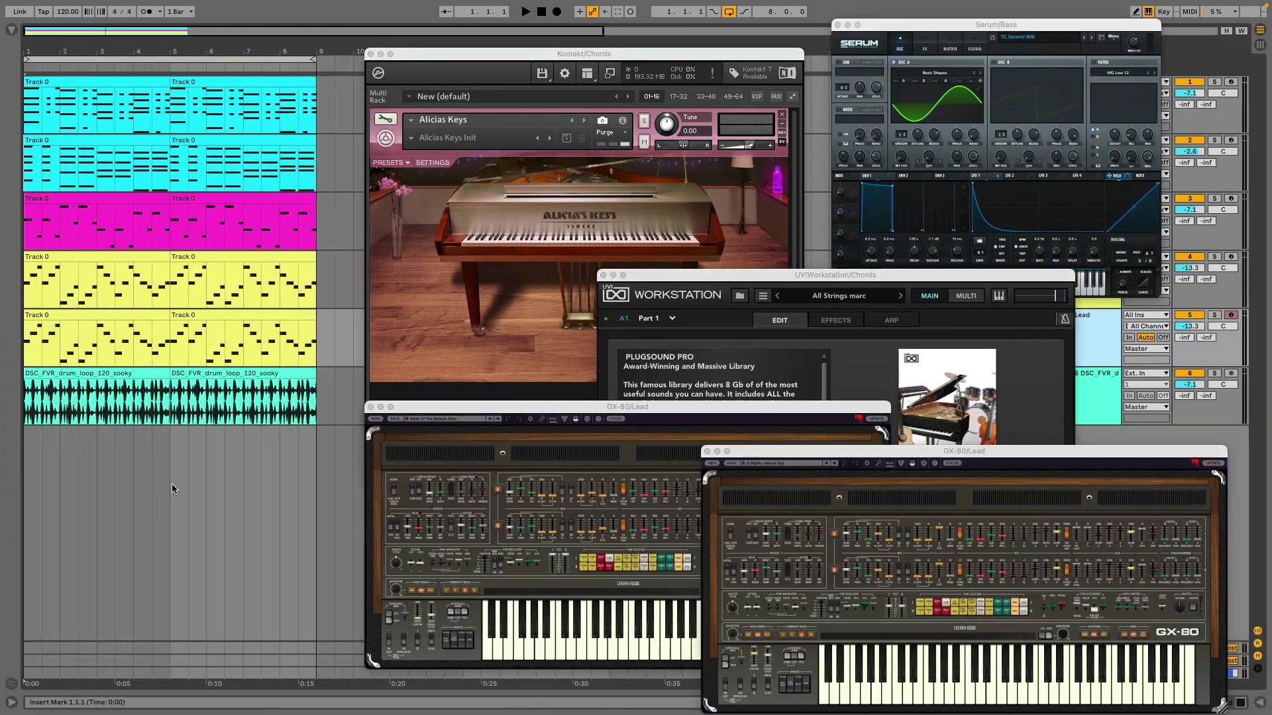
Start playback to hear the chord, bass and lead parts with the drum loop.
key(space)
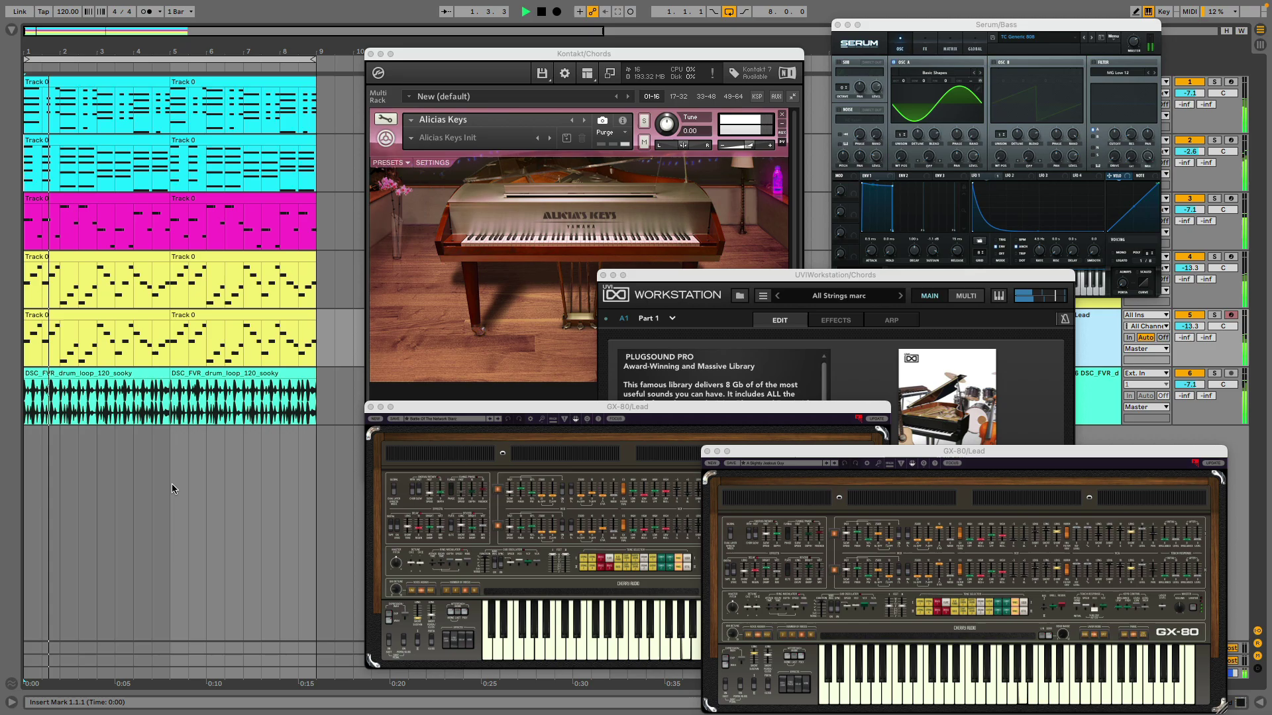